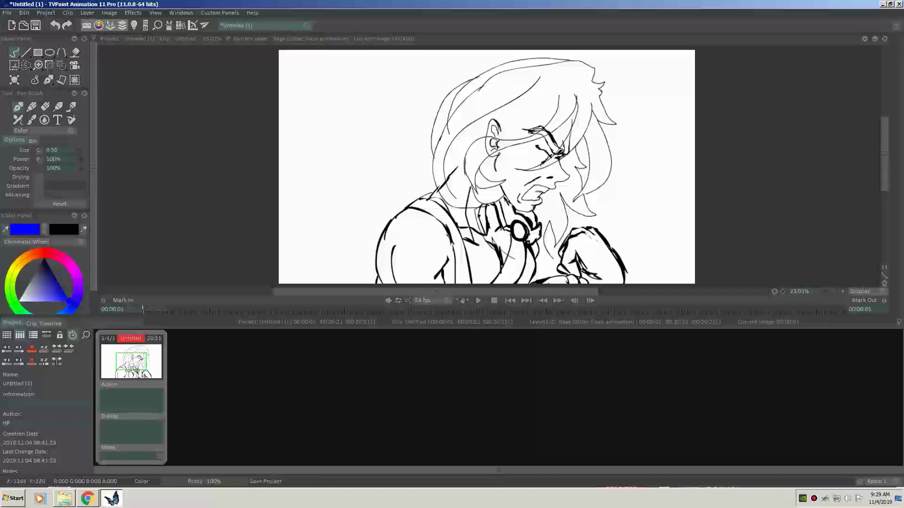
- Choose the Rage (20sec flash animation) video from the Videos library for import
key(alt+f)
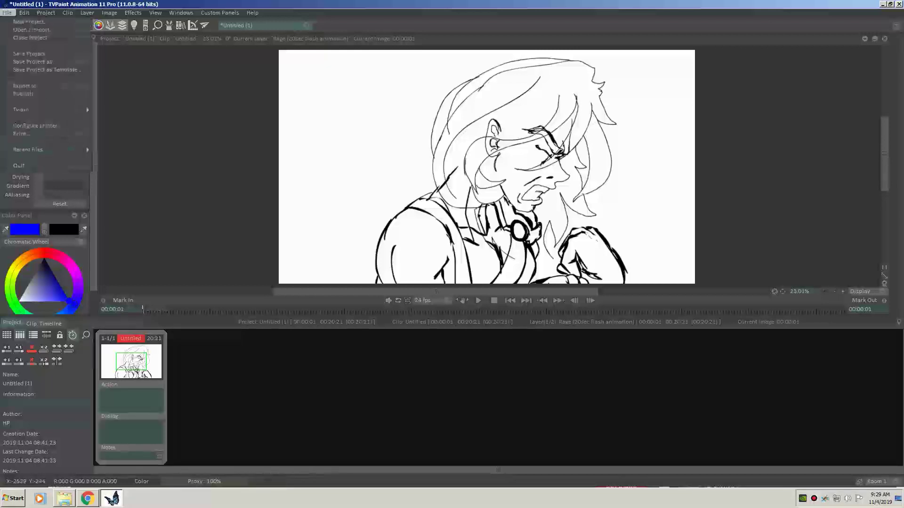
key(Down)
key(Down)
key(Return)
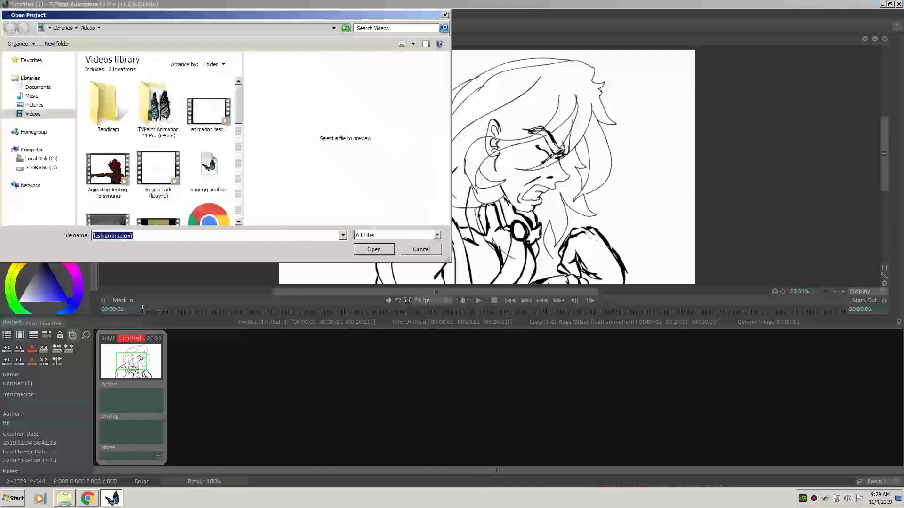
scroll(164, 151, down, 1)
scroll(164, 151, down, 1)
scroll(164, 151, down, 1)
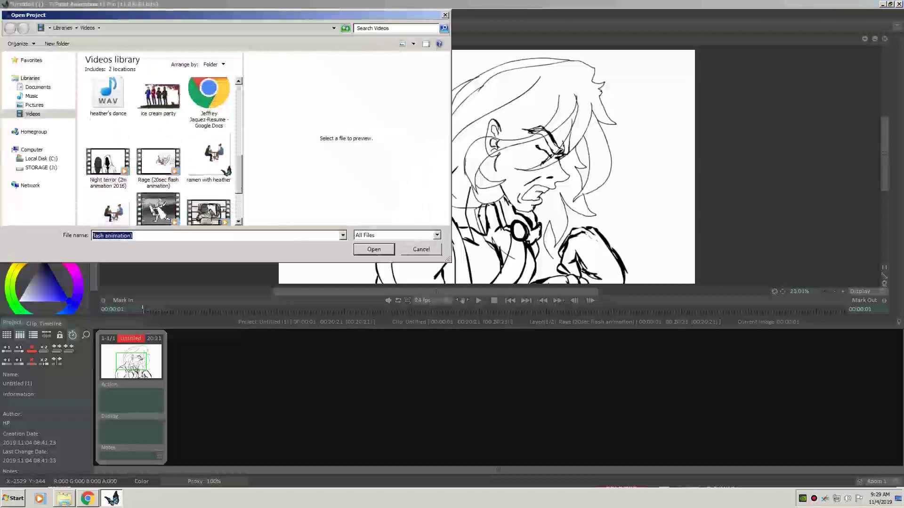
click(158, 162)
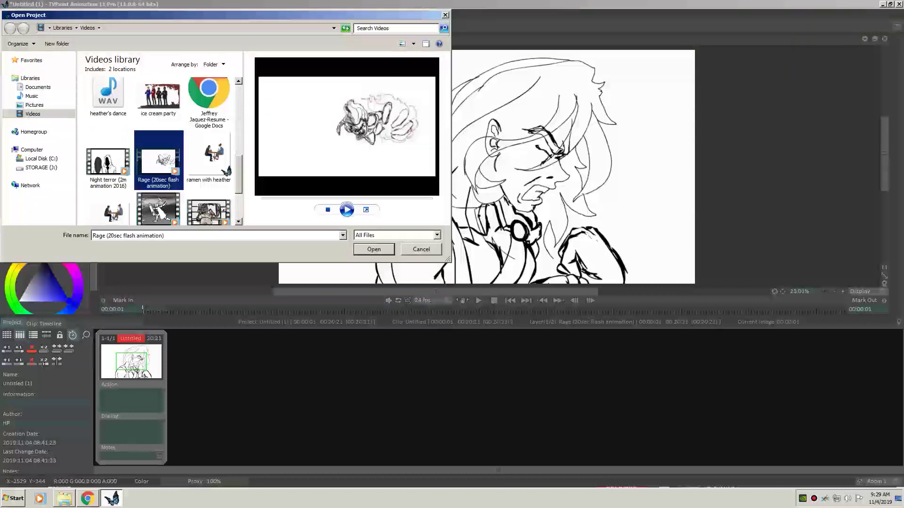
key(Return)
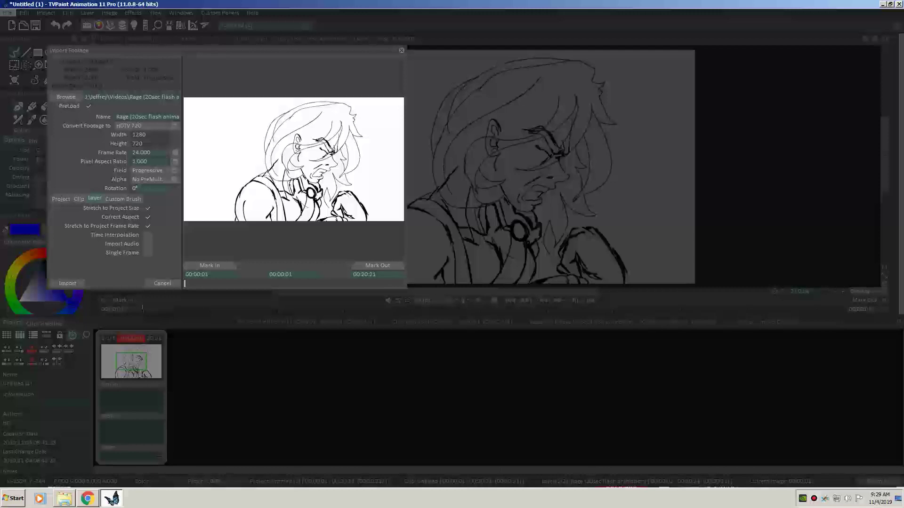
- Review the Project and Layer import options for the Rage footage before importing
click(63, 199)
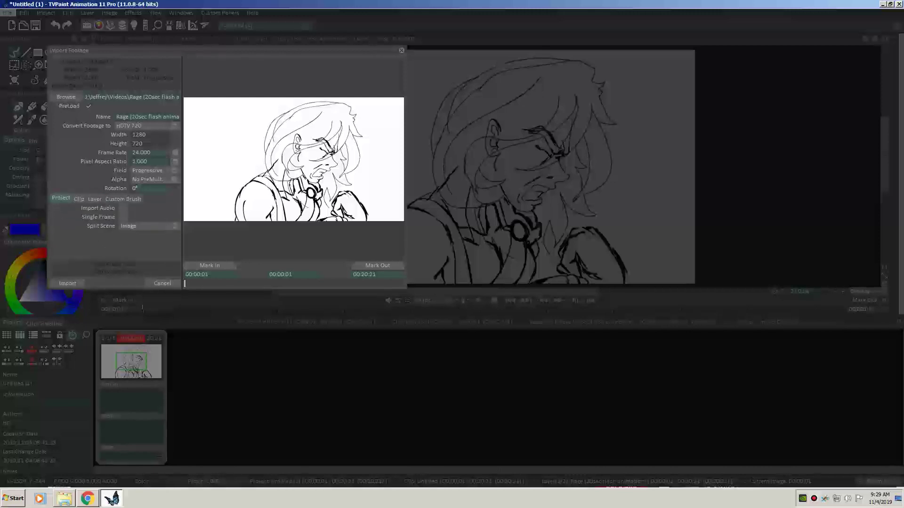
click(95, 198)
click(61, 198)
click(95, 198)
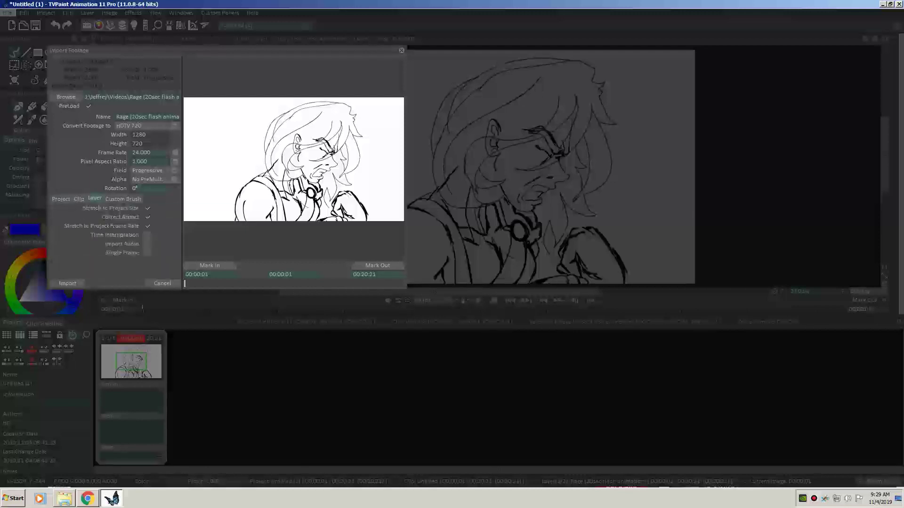
click(61, 199)
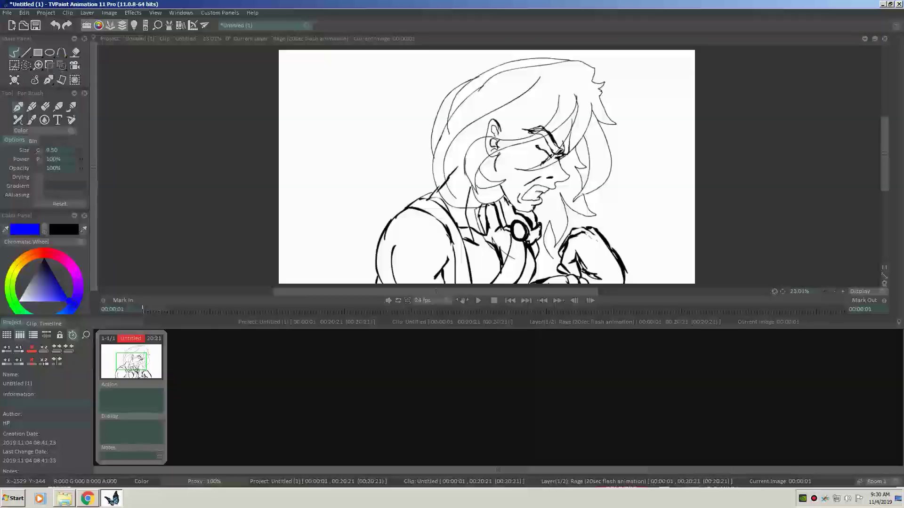
- Scrub and play the footage to locate the last angry close-up frame before the two-character shot
click(44, 323)
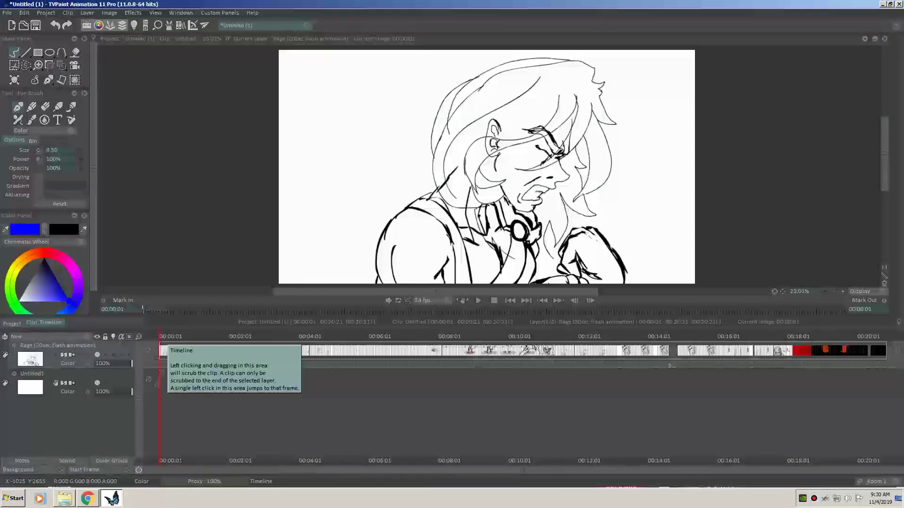
mouse_move(161, 339)
mouse_down()
mouse_move(886, 339)
mouse_move(160, 339)
mouse_up()
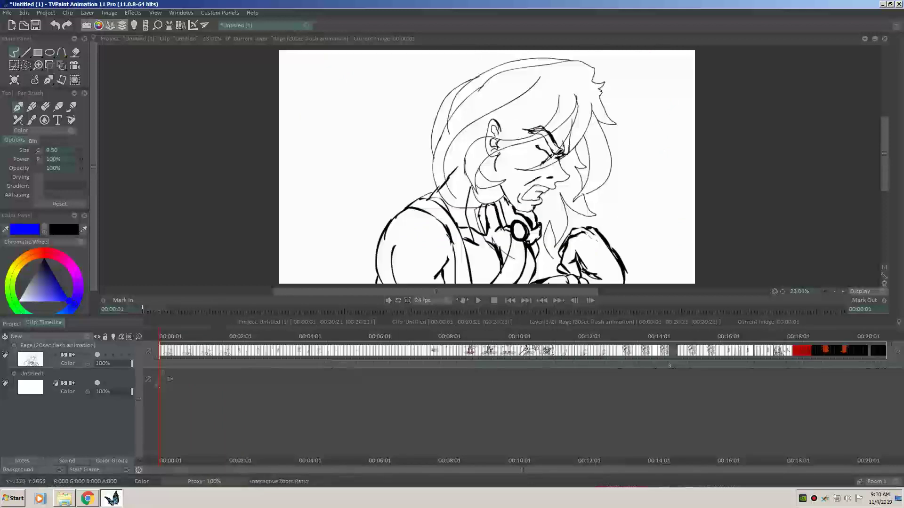
scroll(169, 379, up, 2)
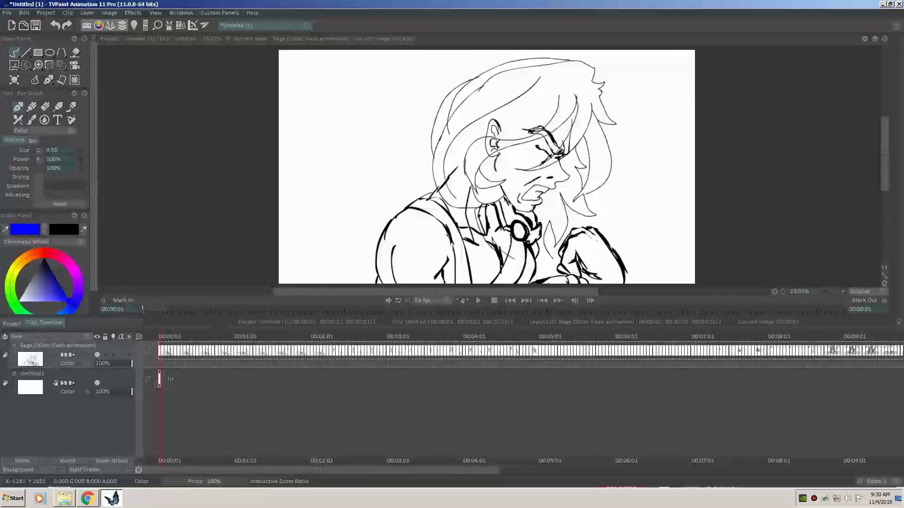
key(Return)
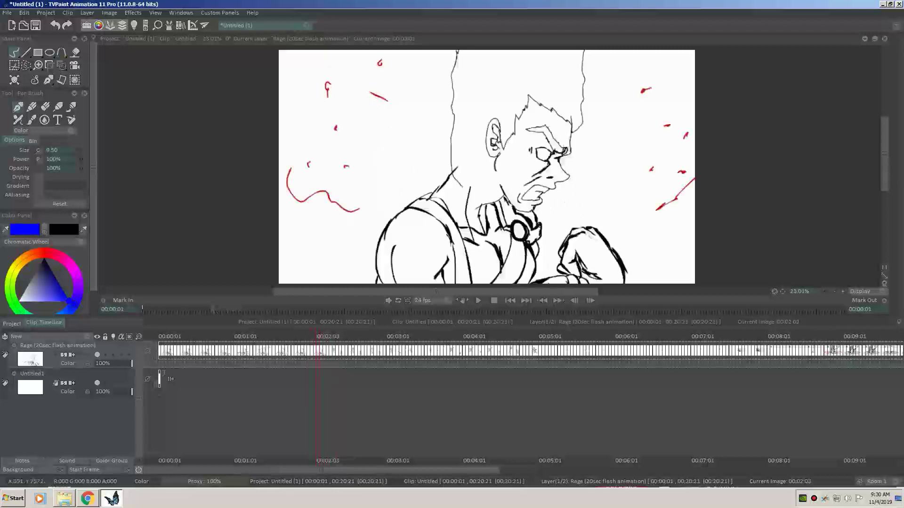
scroll(144, 379, up, 2)
scroll(579, 359, up, 1)
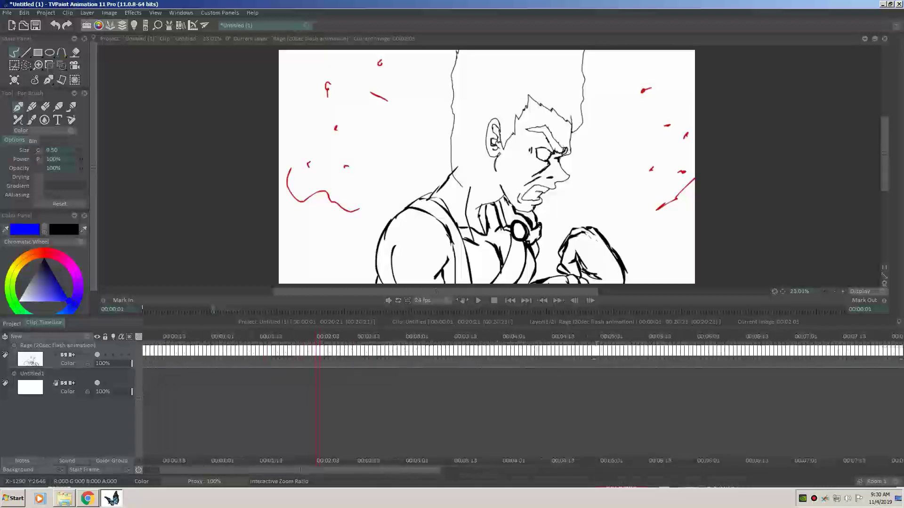
scroll(621, 361, up, 1)
key(Right)
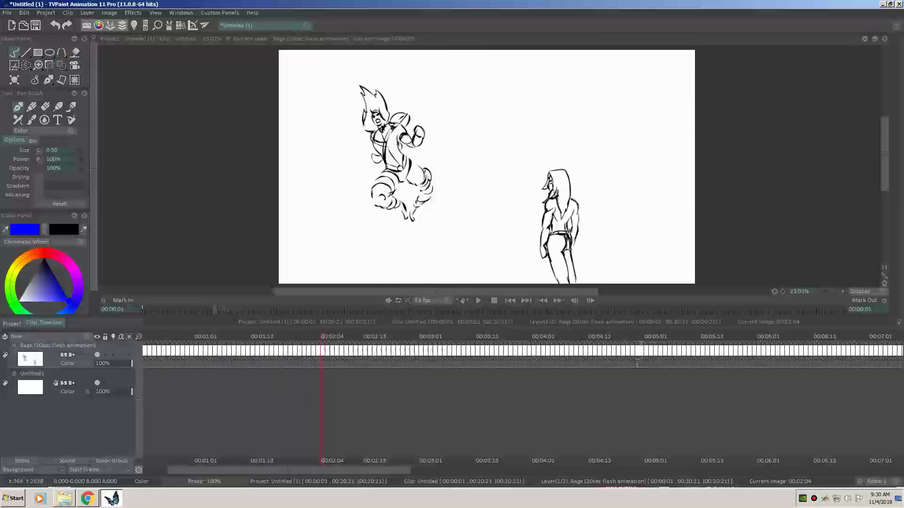
key(Left)
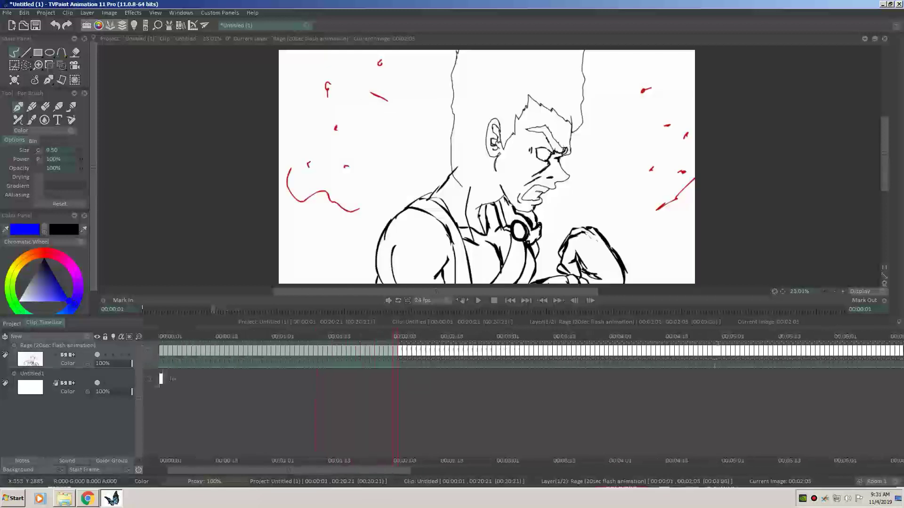
drag(319, 353, 161, 379)
- Select the opening close-up frames 00:00:01–00:02:03 and cut them out of the clip
click(160, 379)
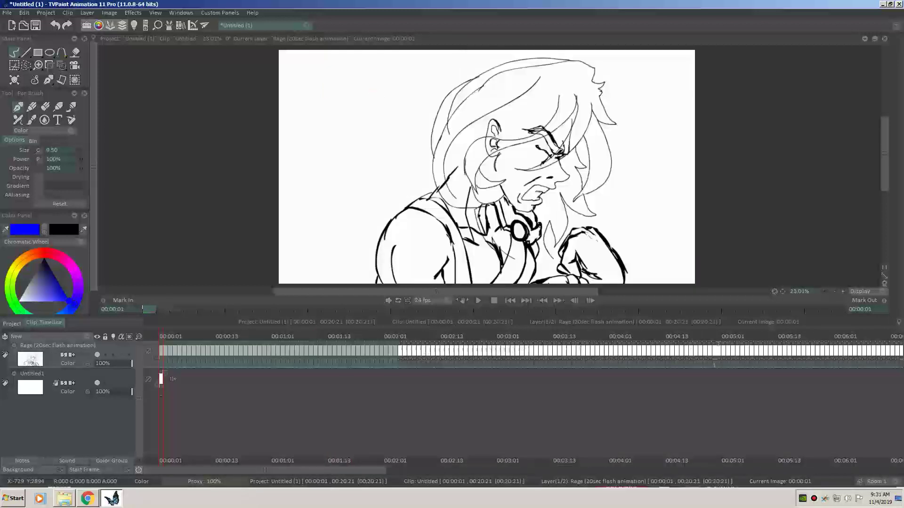
right_click(161, 379)
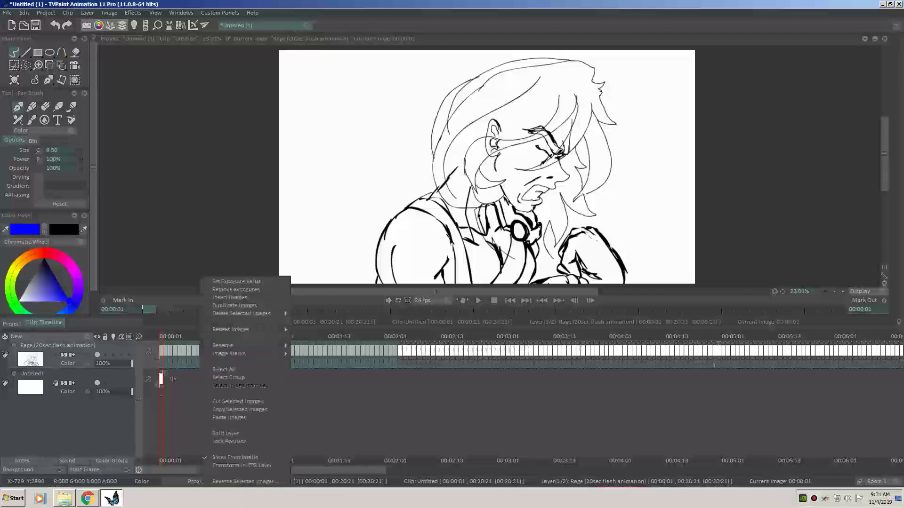
key(Escape)
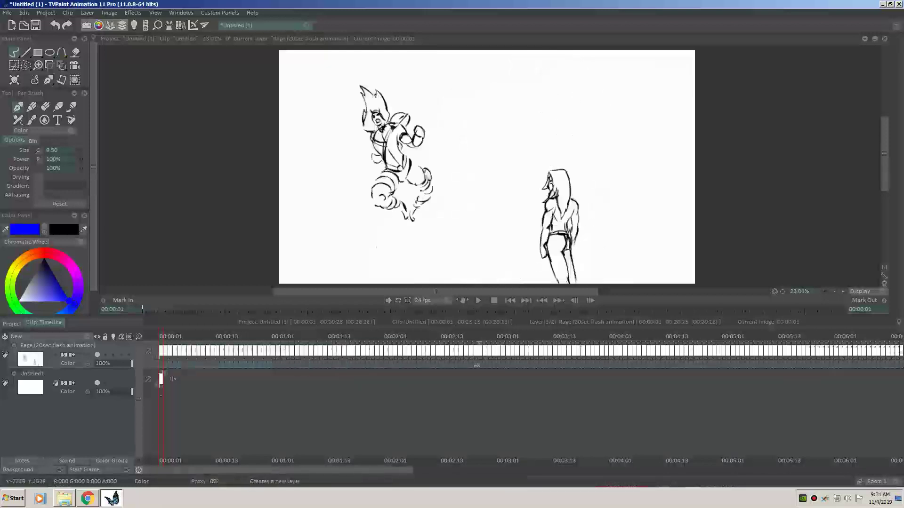
- Paste the cut close-up frames into the new clip 1 and return to the storyboard
click(12, 322)
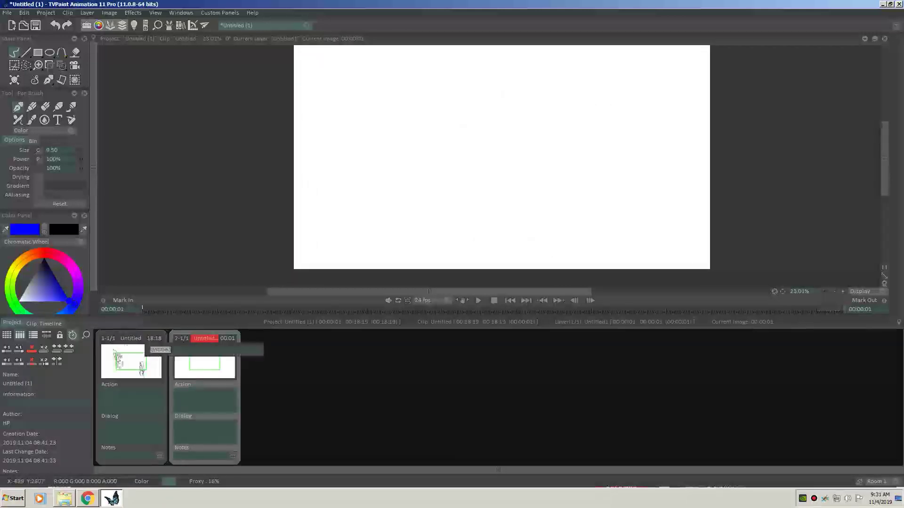
text(1)
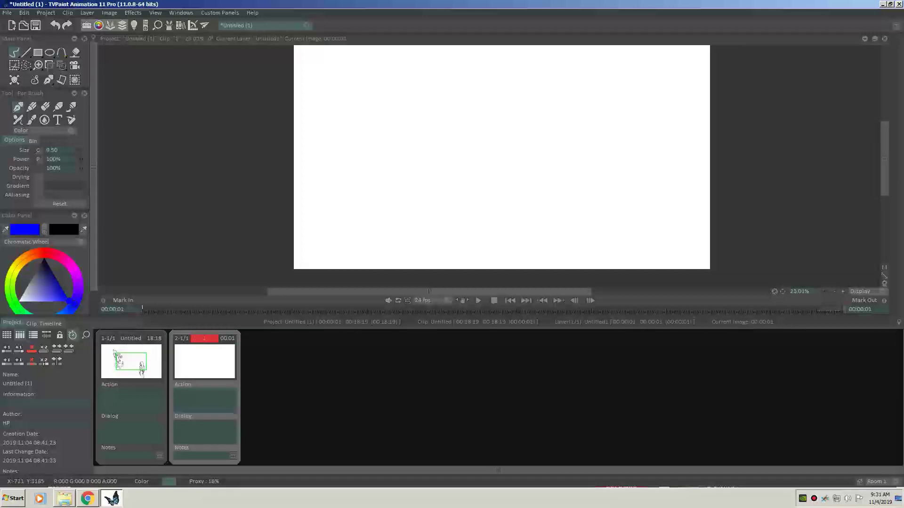
key(Return)
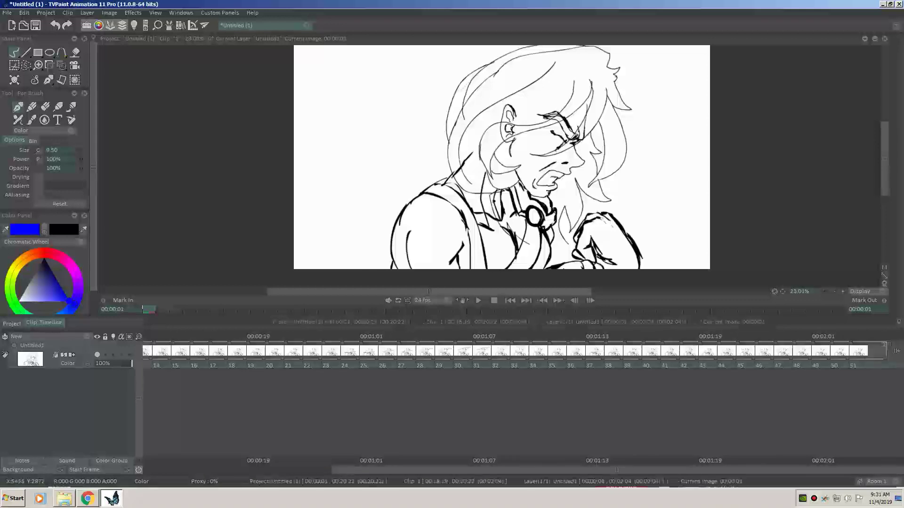
key(Return)
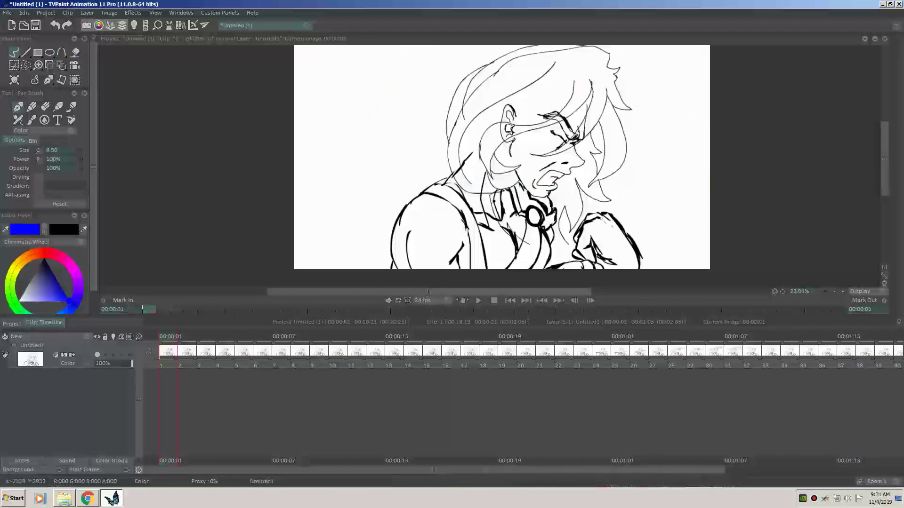
click(11, 323)
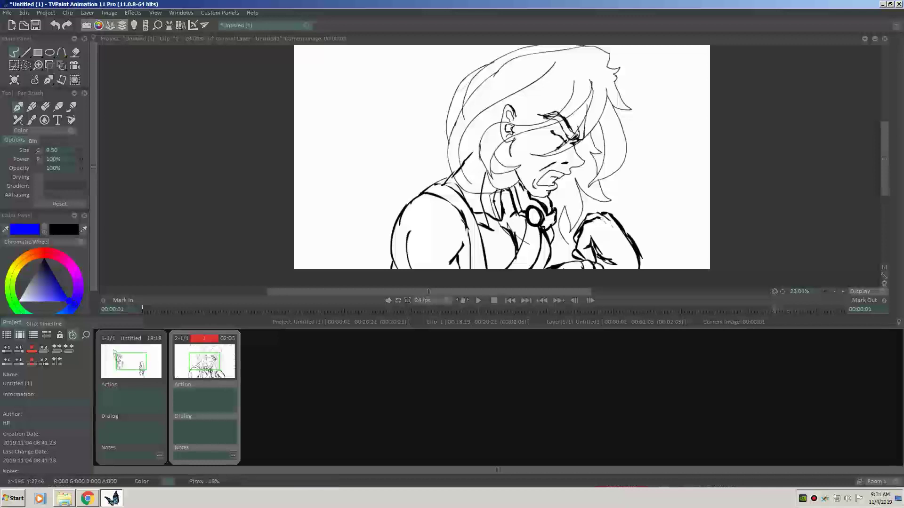
- Add a third empty clip, then select images 1 to 68 of the first clip's footage layer
key(ctrl+n)
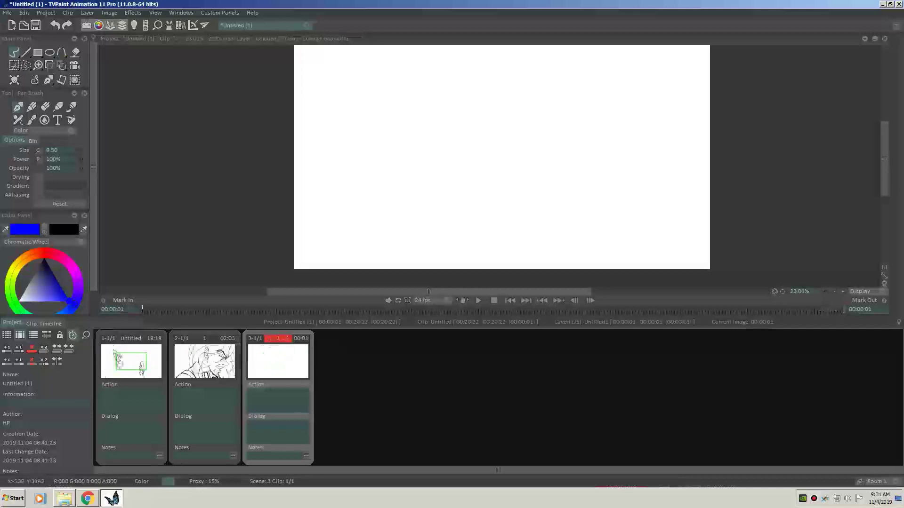
double_click(131, 361)
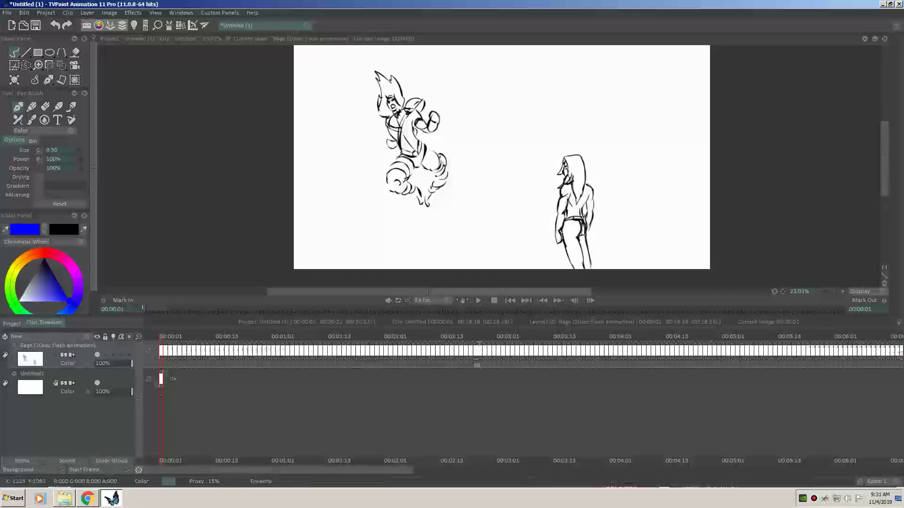
key(Return)
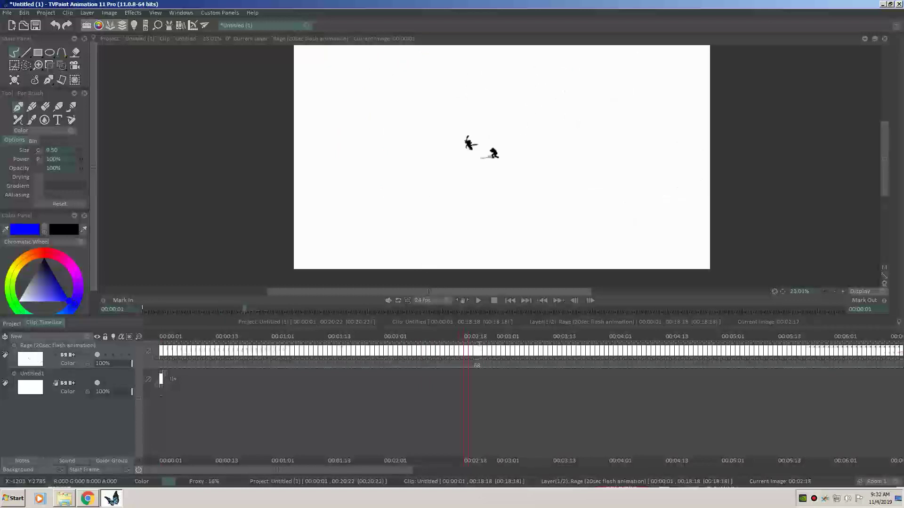
key(Left)
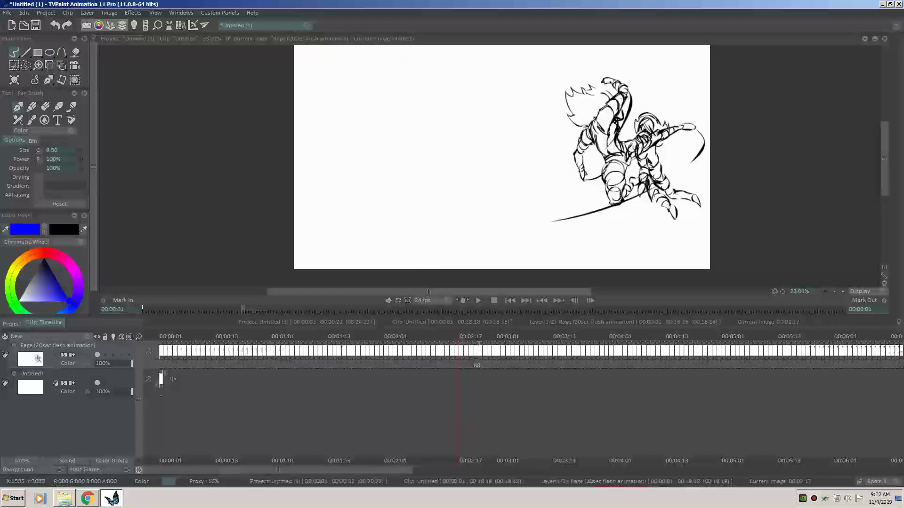
drag(465, 351, 161, 352)
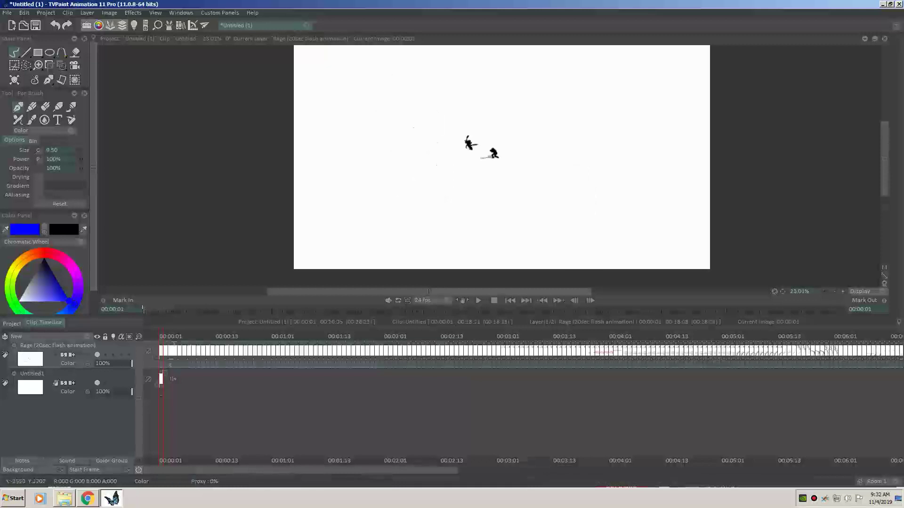
click(12, 323)
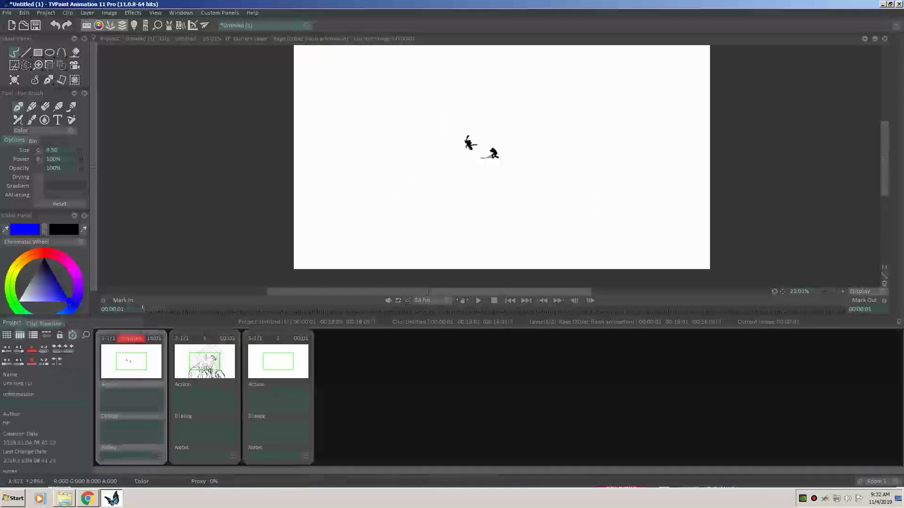
- Add a fourth blank clip to the storyboard and open clip 3's timeline
double_click(444, 396)
click(280, 396)
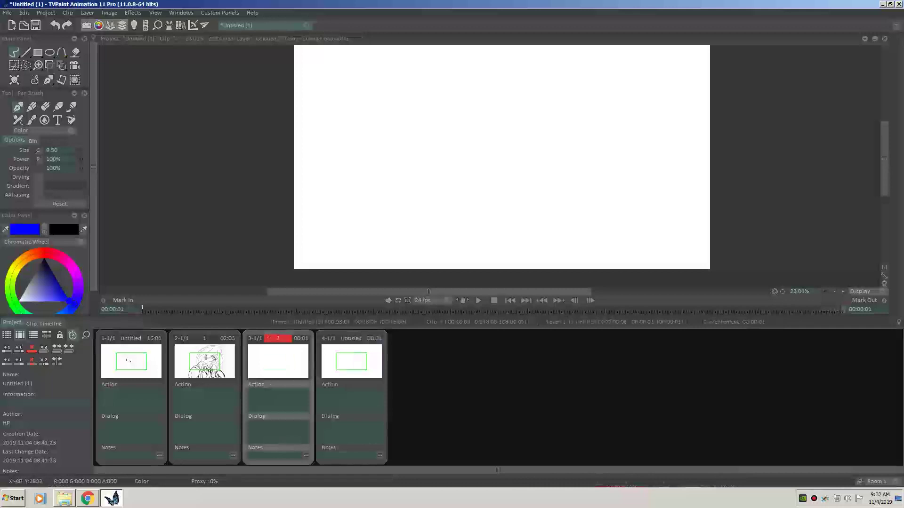
double_click(279, 395)
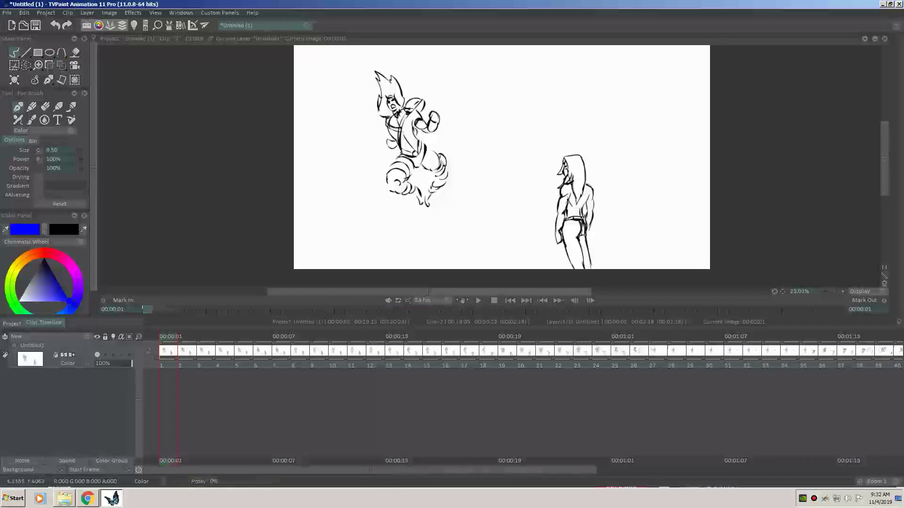
scroll(523, 353, right, 5)
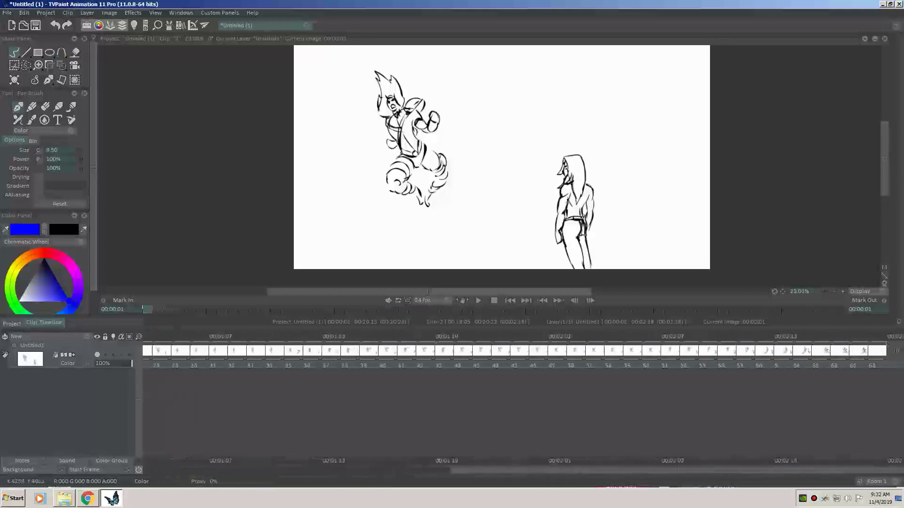
scroll(522, 353, right, 1)
- Remove the extra last image and trailing slot from clip 3, checking its final frames
key(ctrl+z)
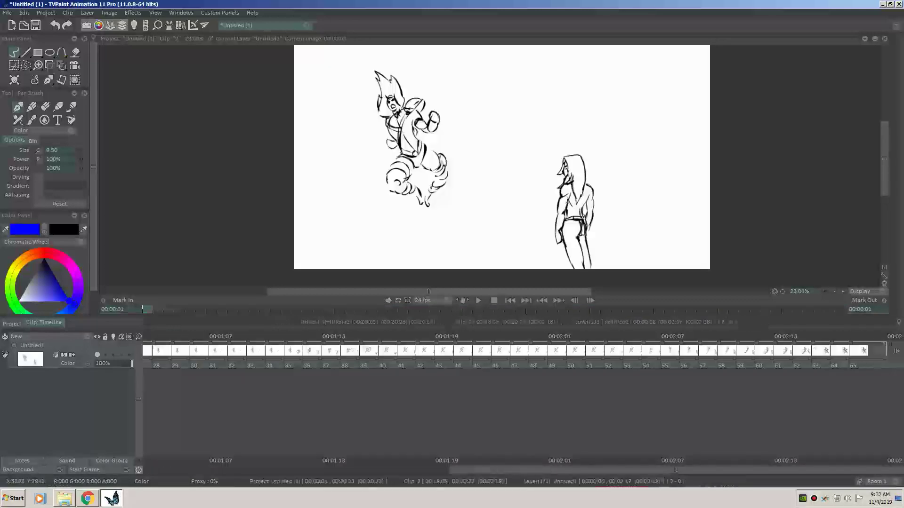
key(ctrl+z)
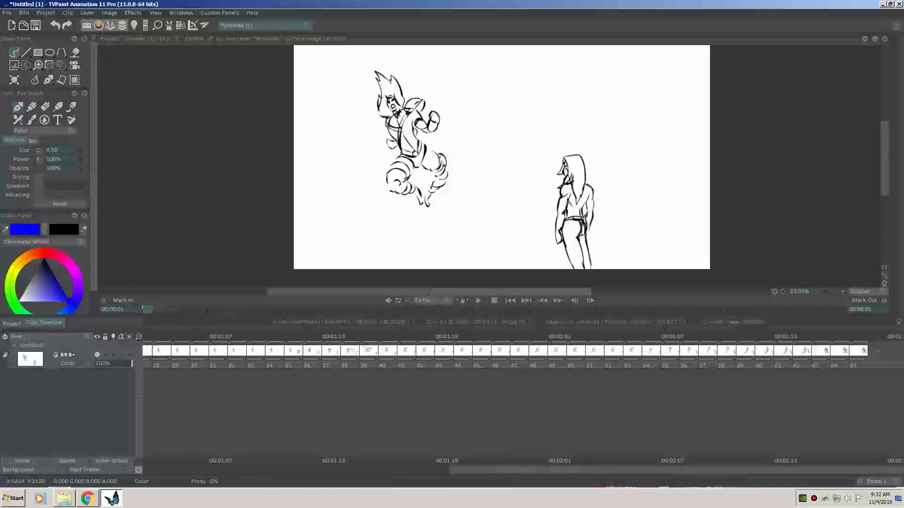
key(End)
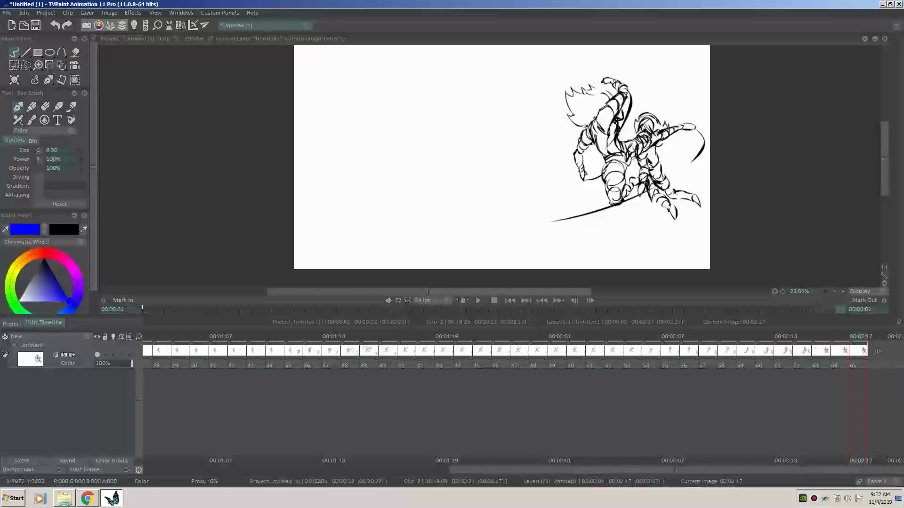
drag(850, 351, 163, 351)
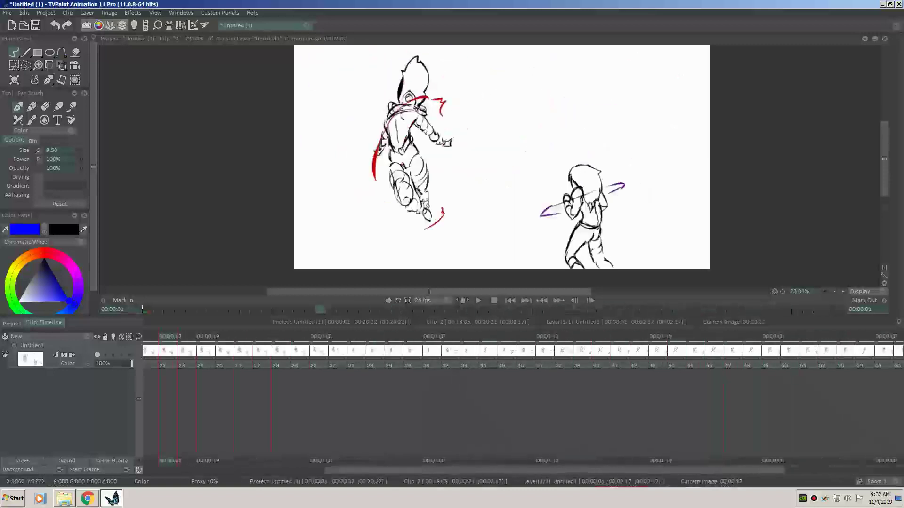
click(12, 323)
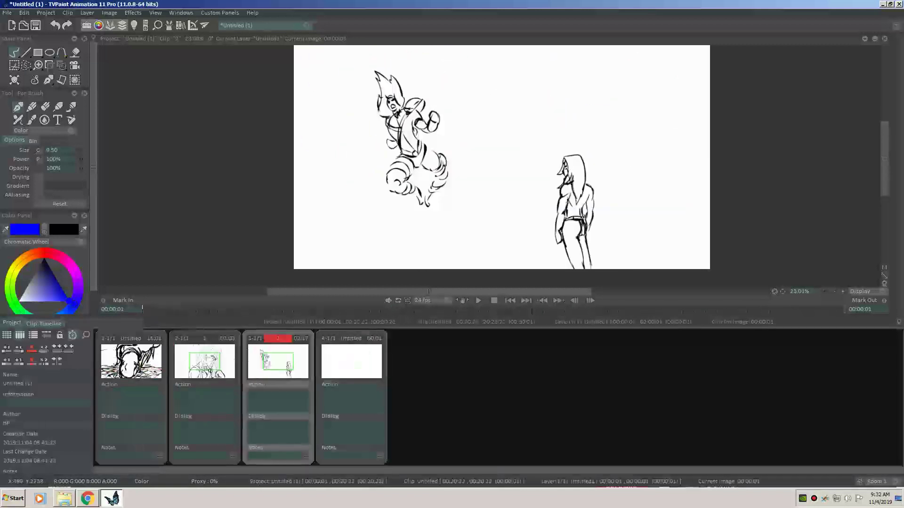
- Cut the selected run of images out of the first clip after reviewing its playback
click(351, 362)
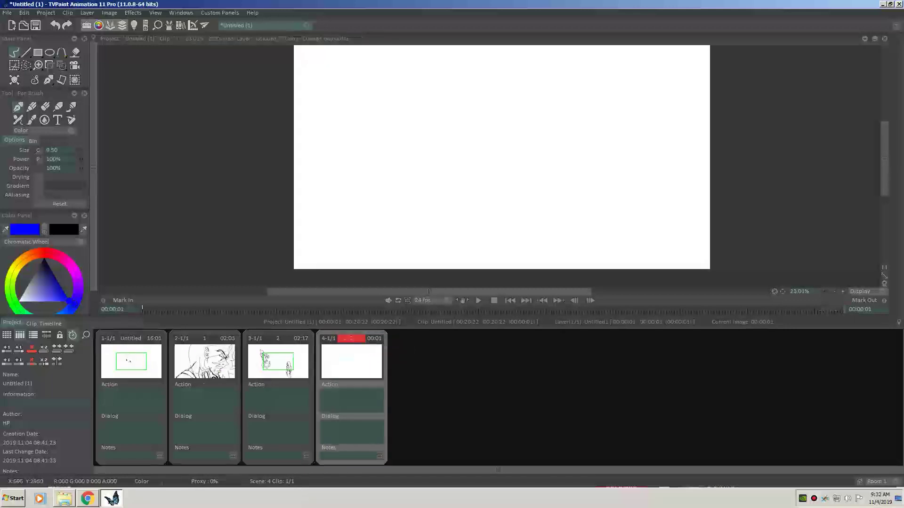
double_click(130, 362)
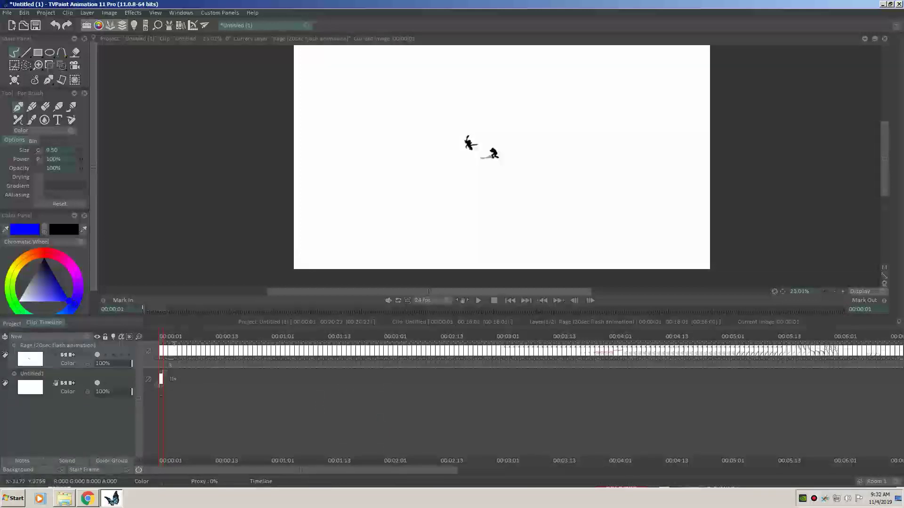
key(Return)
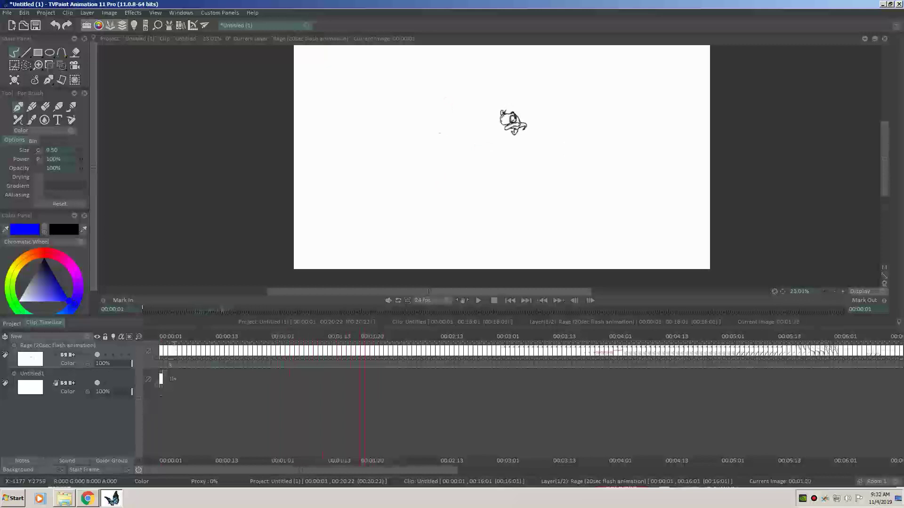
key(Return)
key(Return)
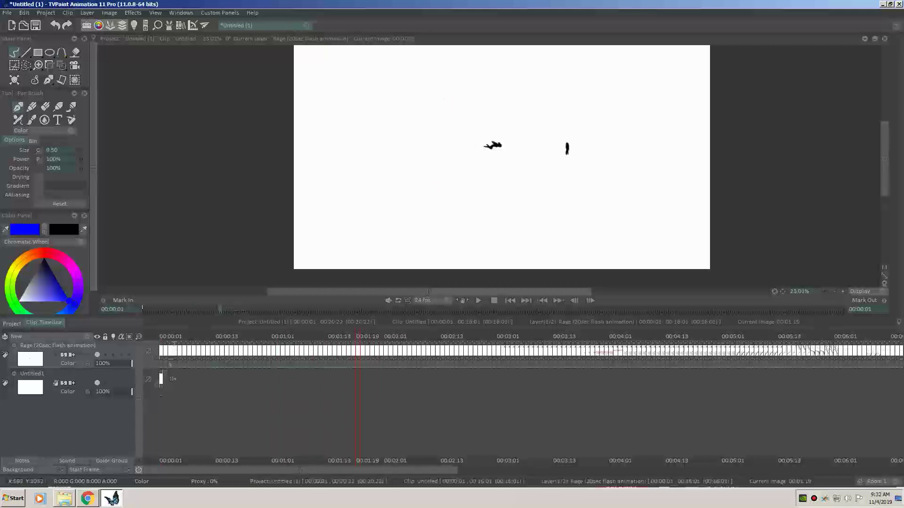
right_click(182, 350)
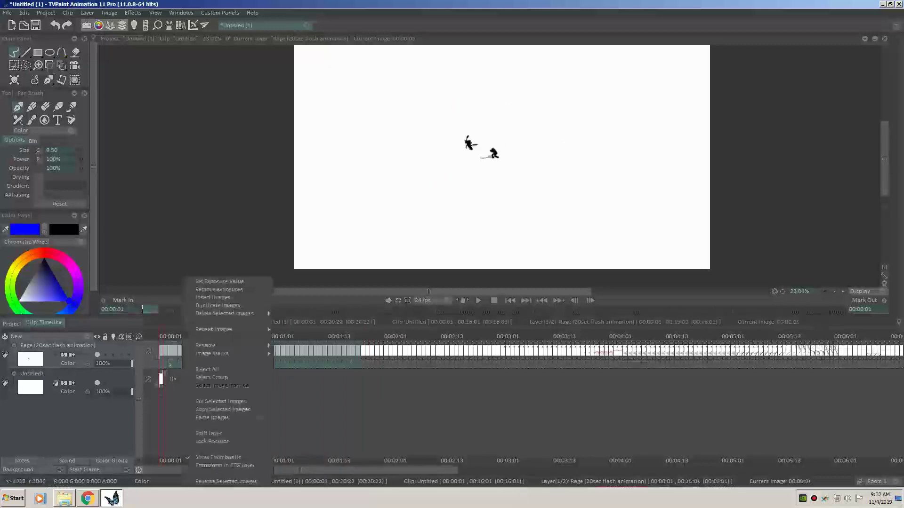
click(161, 370)
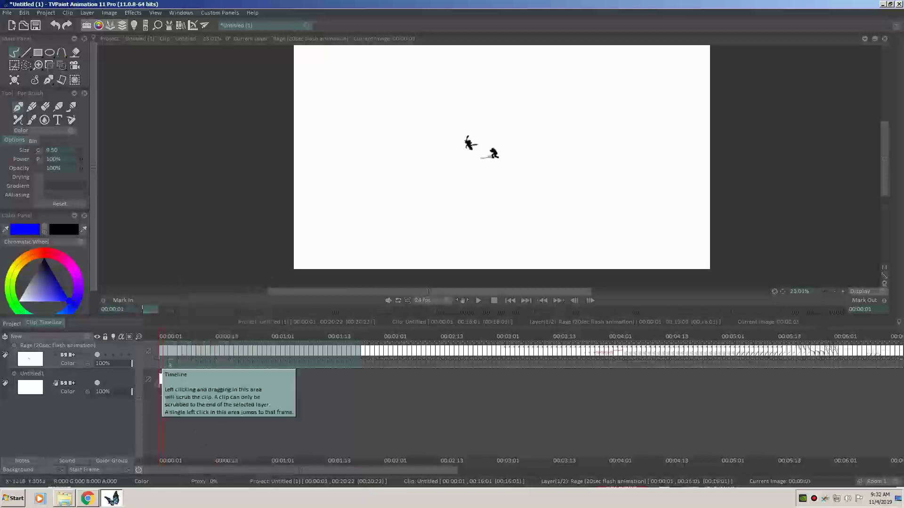
click(161, 379)
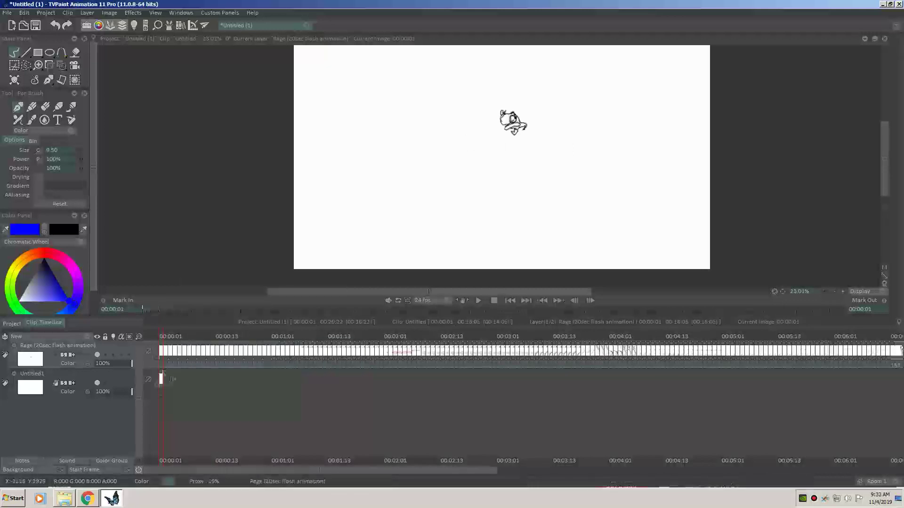
click(12, 323)
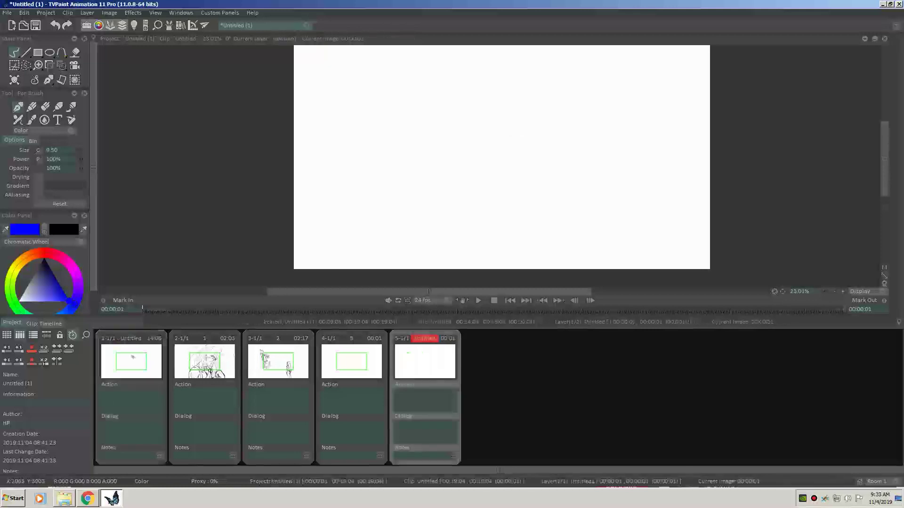
- Paste the images into clip 4's timeline, add a fifth clip and reopen clip 1
drag(423, 362, 351, 362)
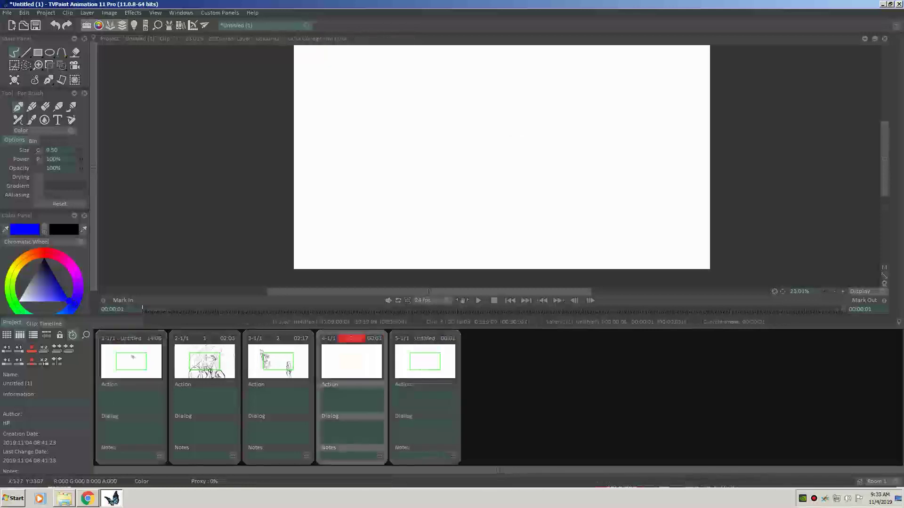
double_click(352, 361)
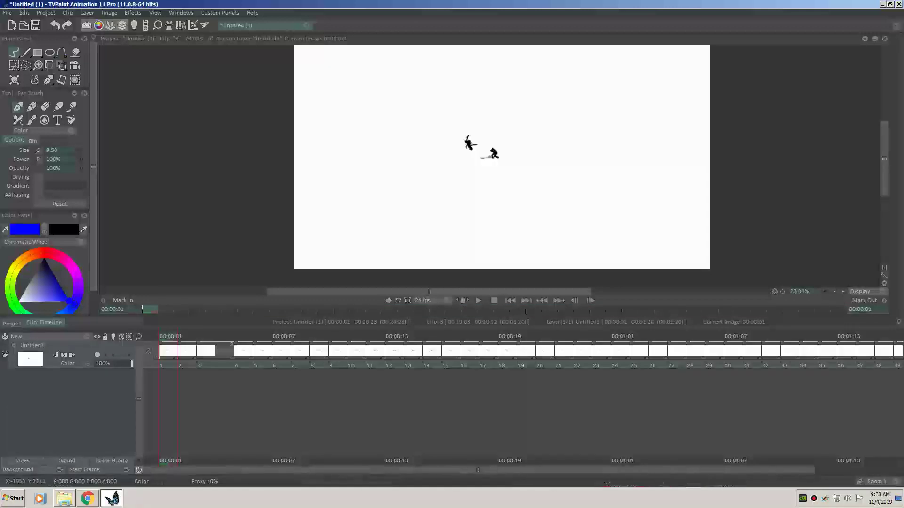
click(11, 323)
click(135, 350)
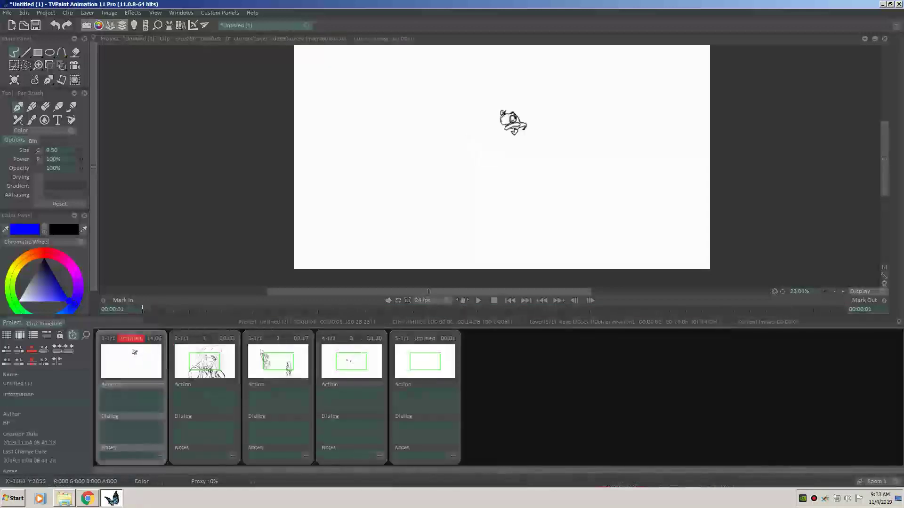
double_click(134, 351)
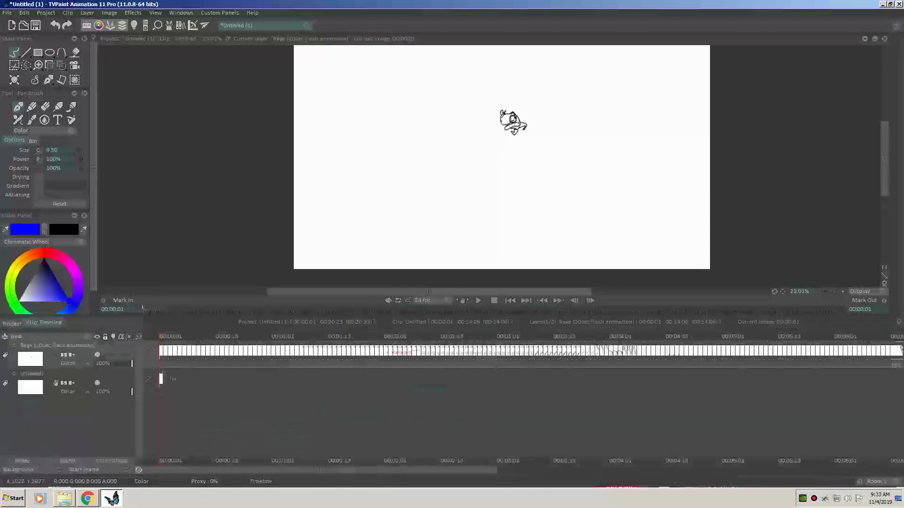
- Play through clip 1 to find where the face close-up ends, then check the storyboard
key(Return)
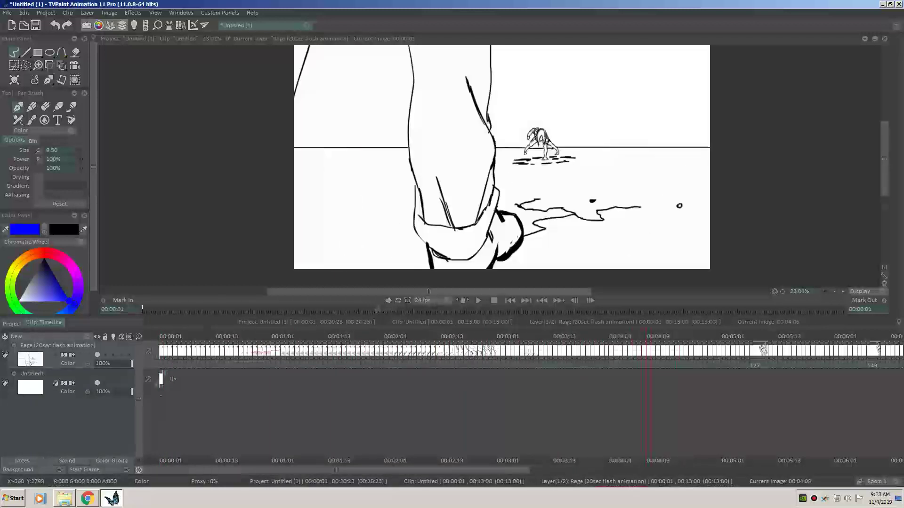
key(Left)
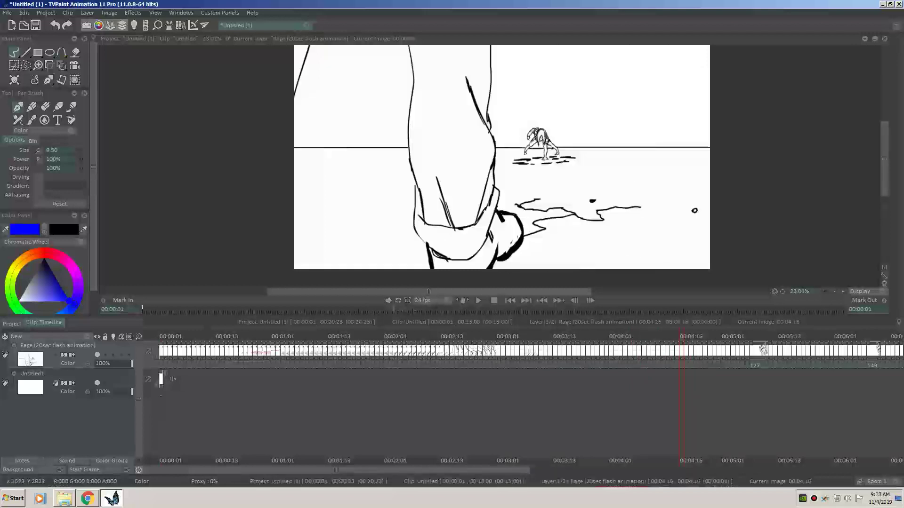
key(Home)
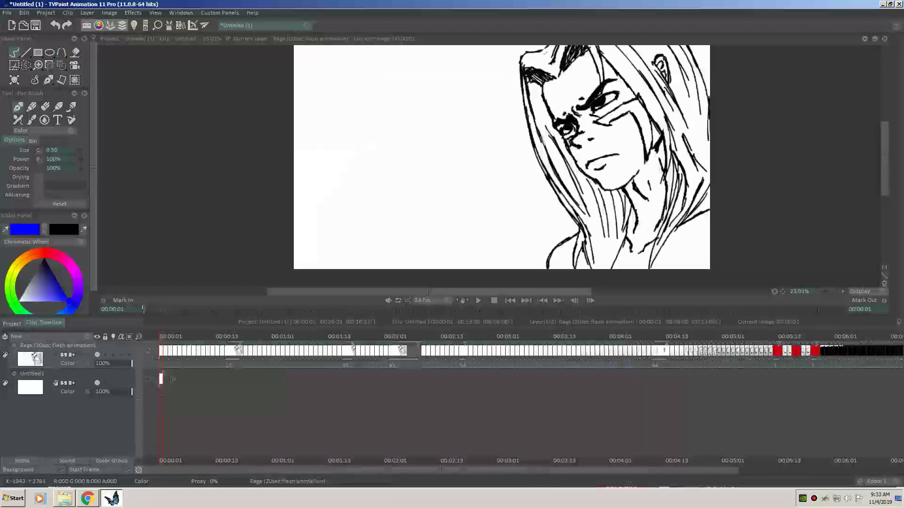
click(11, 323)
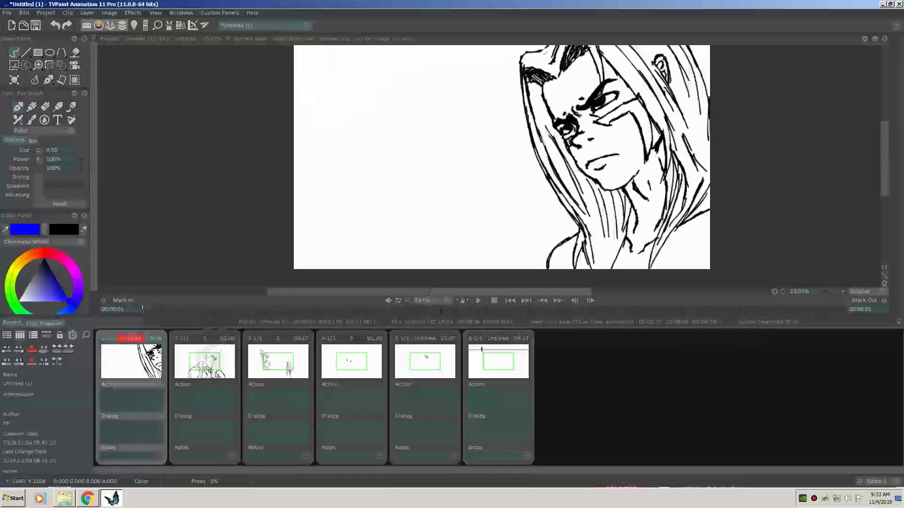
- Delete clip 1's opening face close-up frames up to 00:03:07 so it starts on the standing figure
key(space)
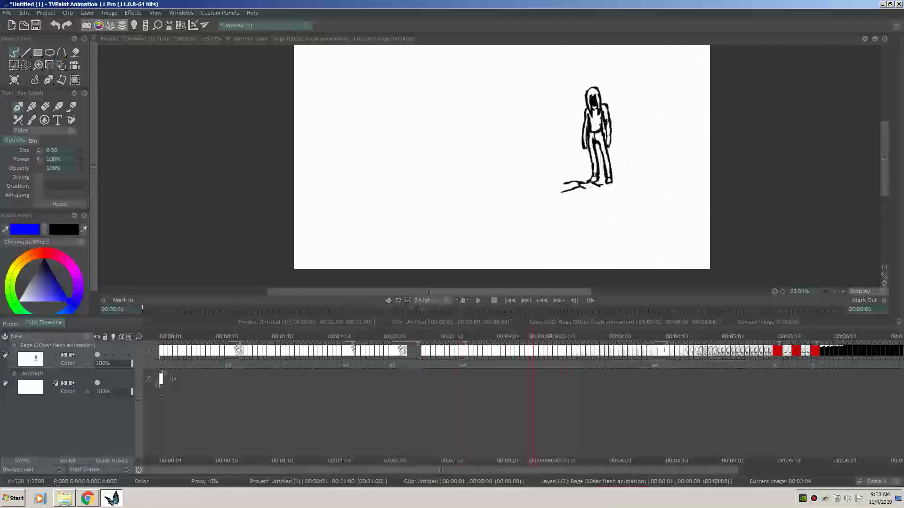
key(Left)
key(Left)
key(Left)
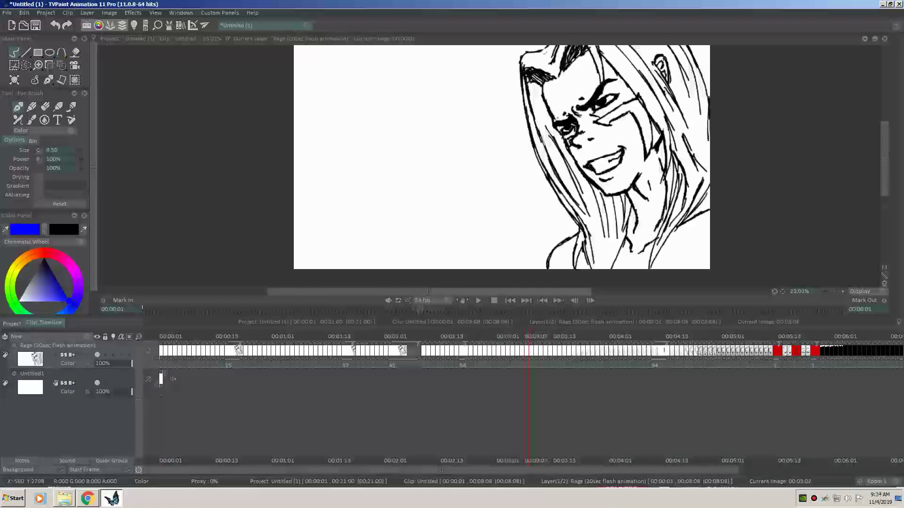
key(shift+Home)
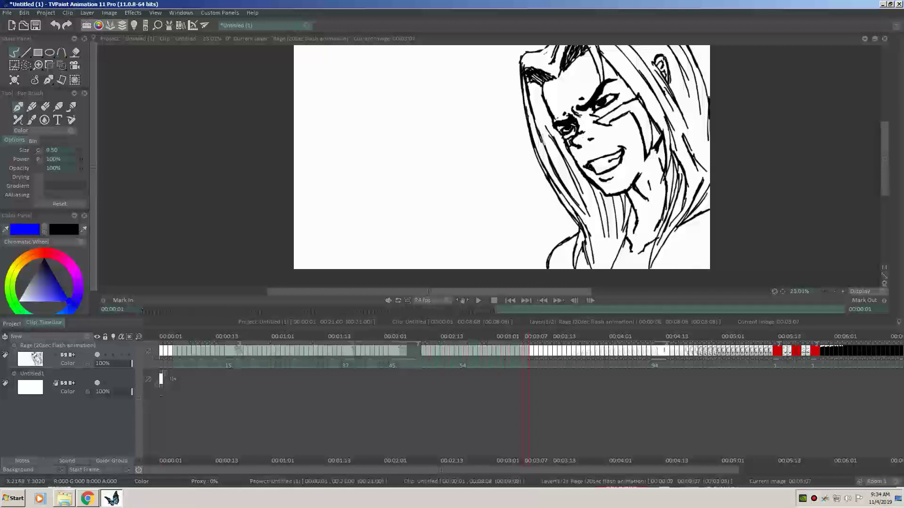
key(Delete)
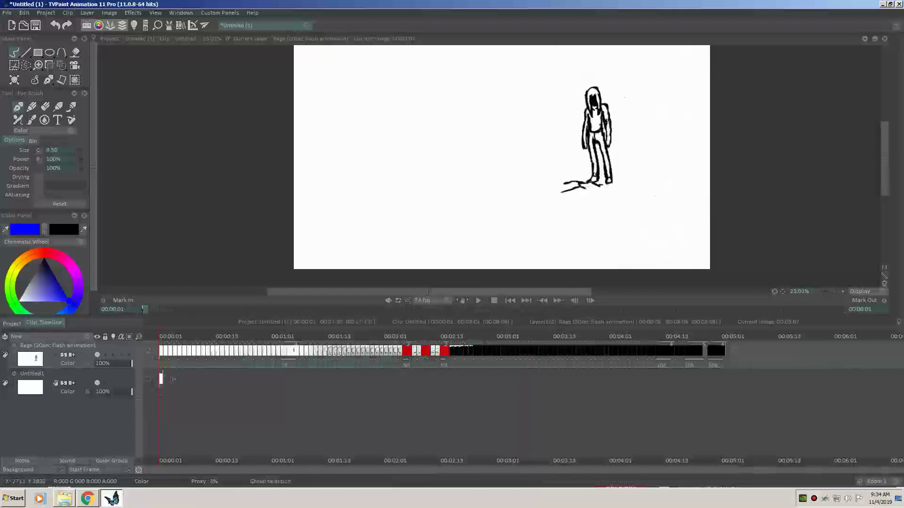
click(12, 323)
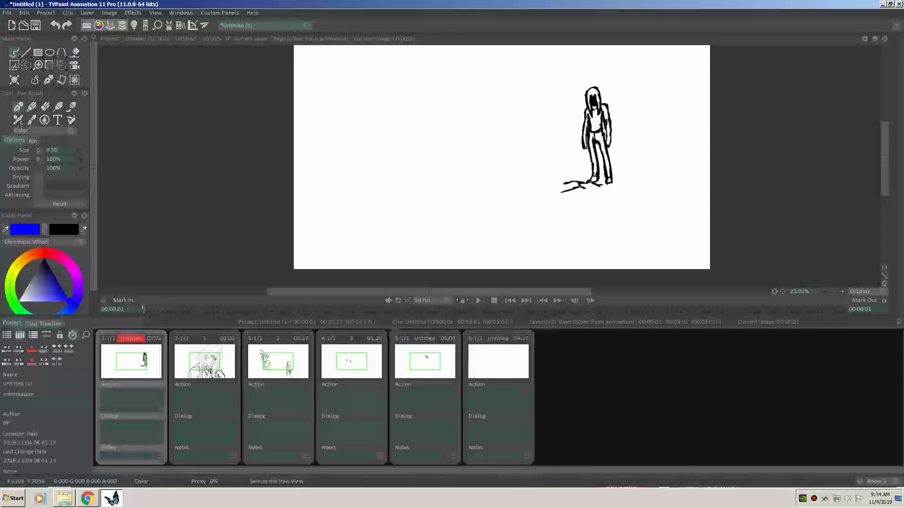
- Create a seventh clip for the close-up frames and drag the standing-figure clip to the storyboard's end
key(ctrl+shift+n)
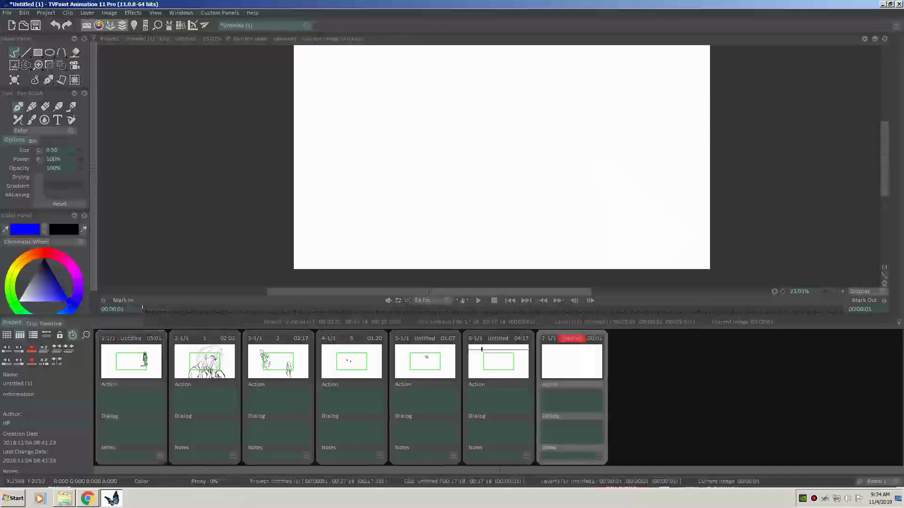
click(43, 323)
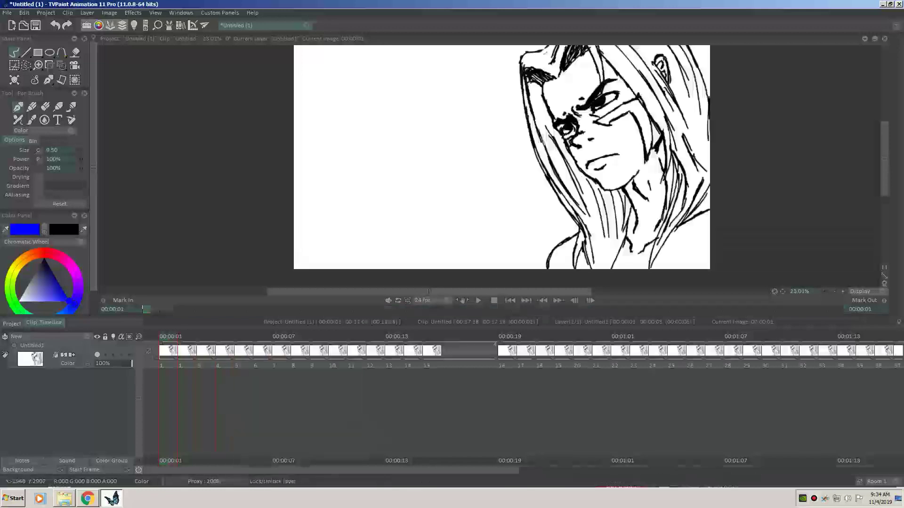
click(12, 323)
drag(132, 362, 622, 378)
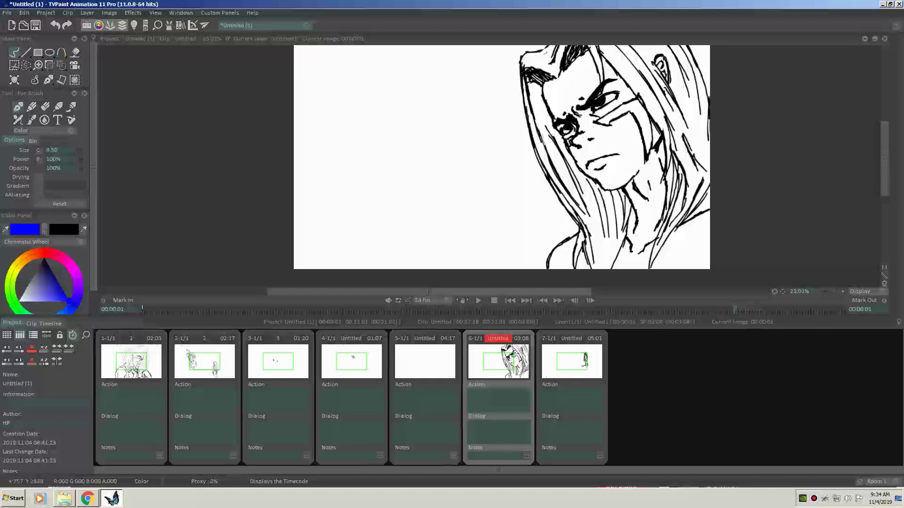
click(352, 356)
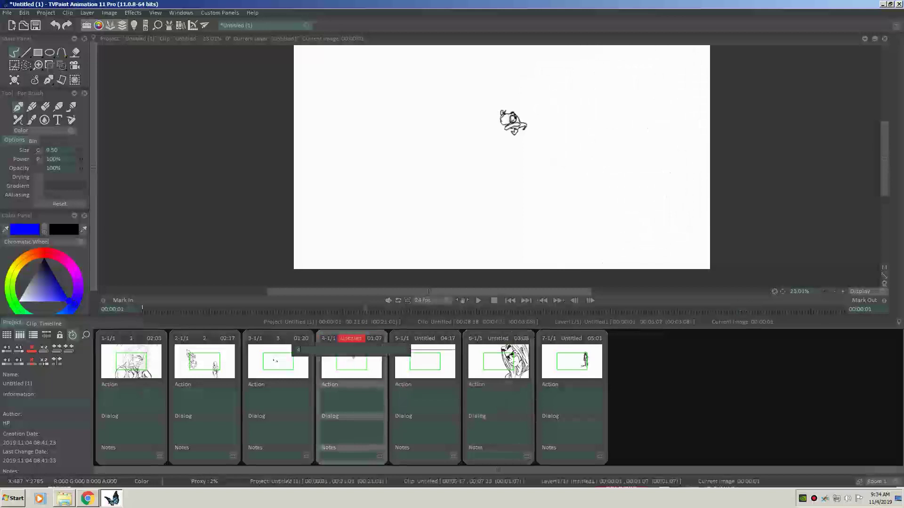
- Name the remaining storyboard clips 4, 5, 6 and 7 in order
key(Tab)
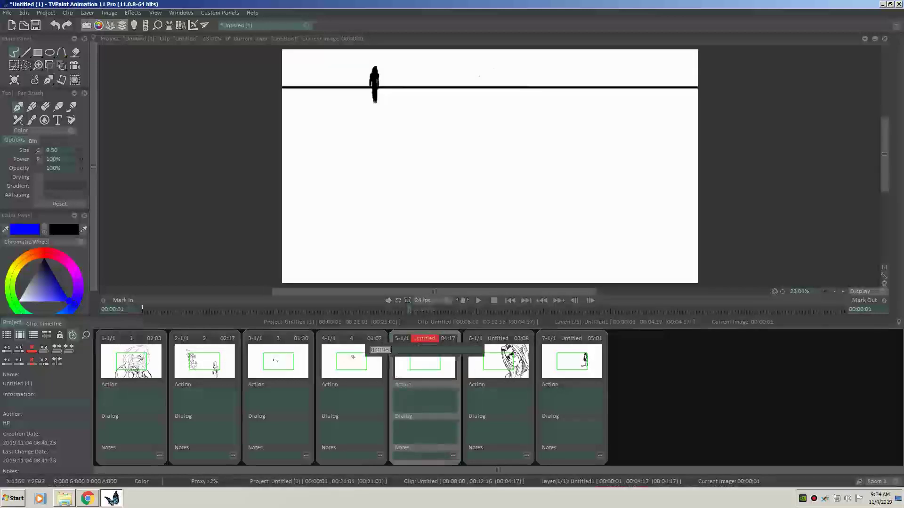
text(5)
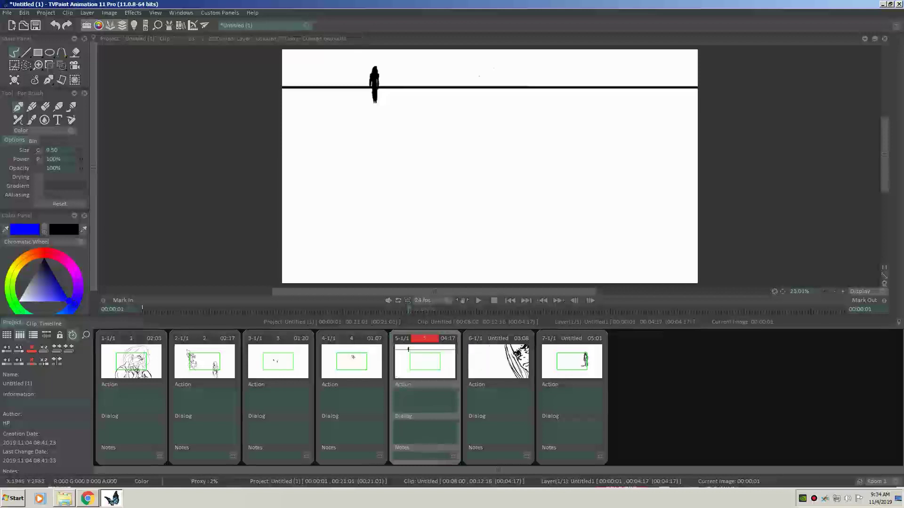
key(Tab)
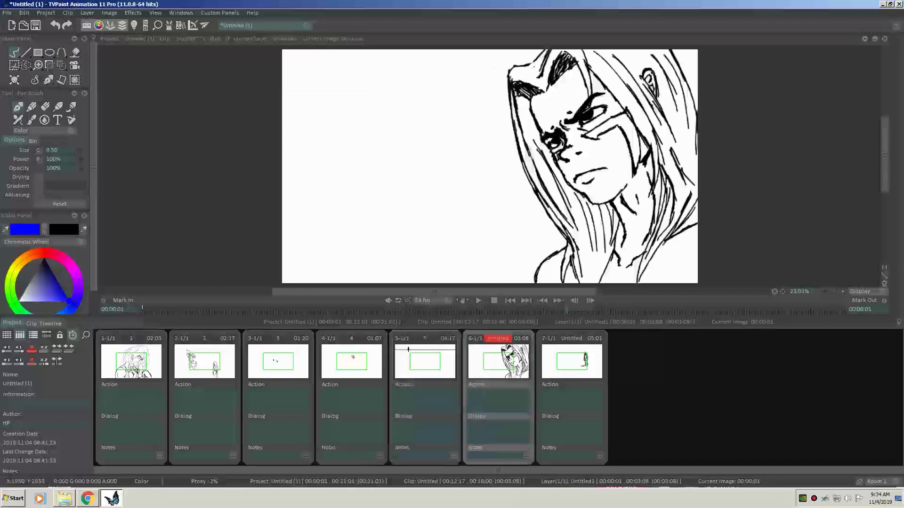
text(6)
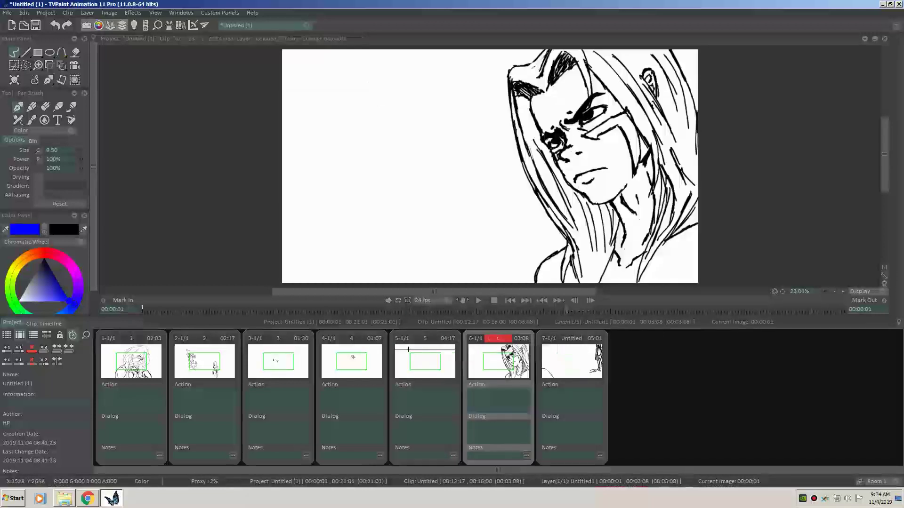
key(Tab)
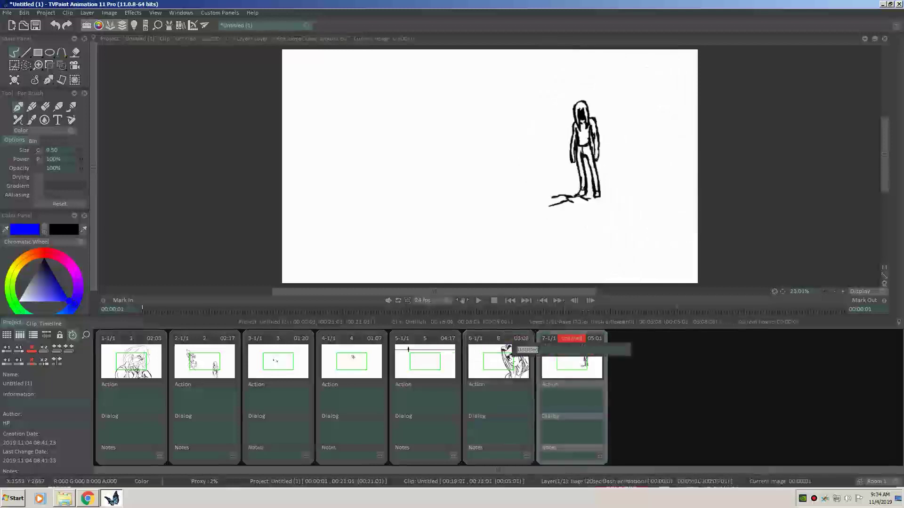
text(7)
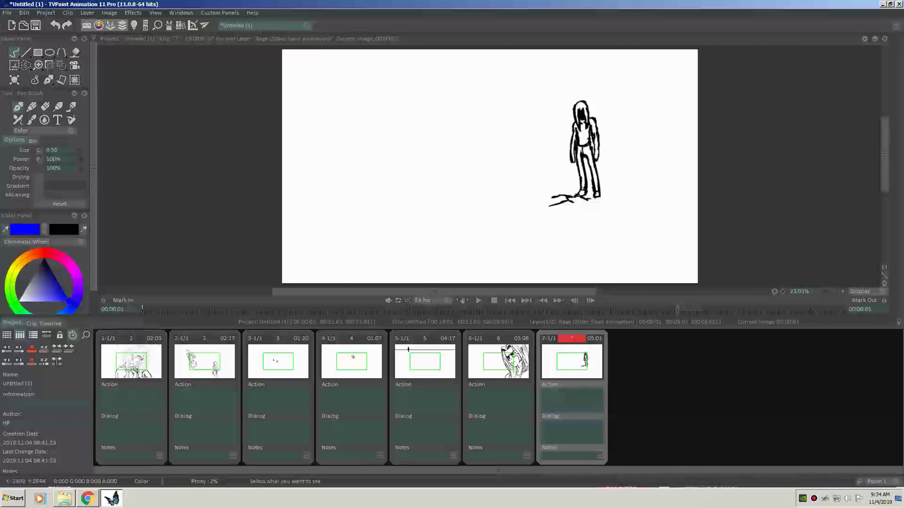
click(131, 361)
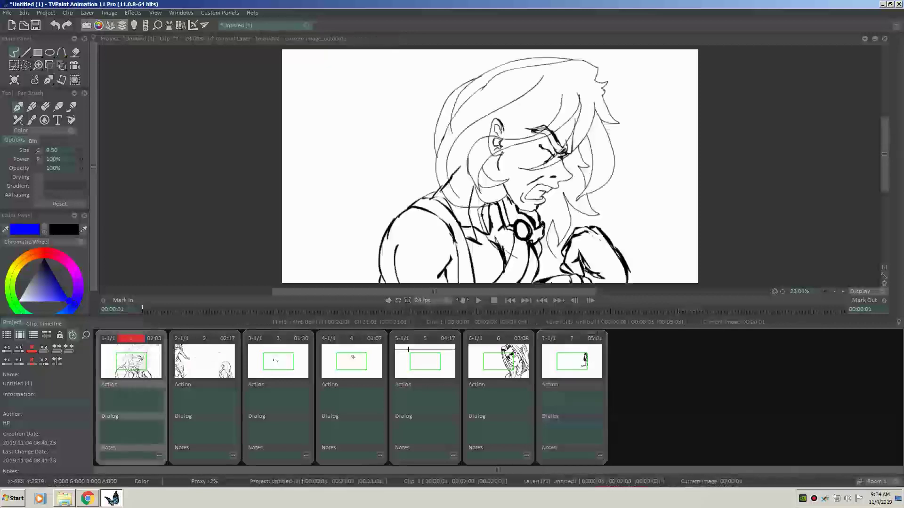
- Review clips 2 through 7 in the storyboard, then reopen clip 1's frame timeline
click(204, 361)
click(278, 360)
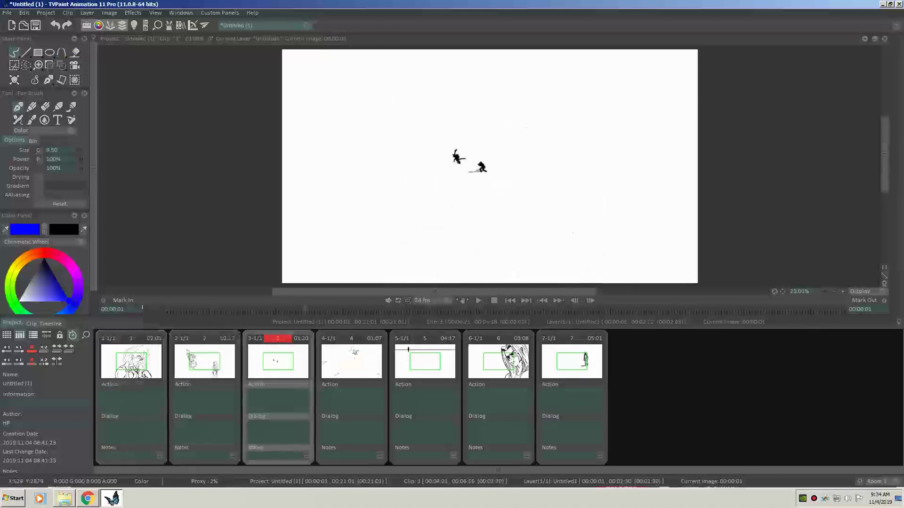
key(Right)
key(Right)
key(Right)
key(Right)
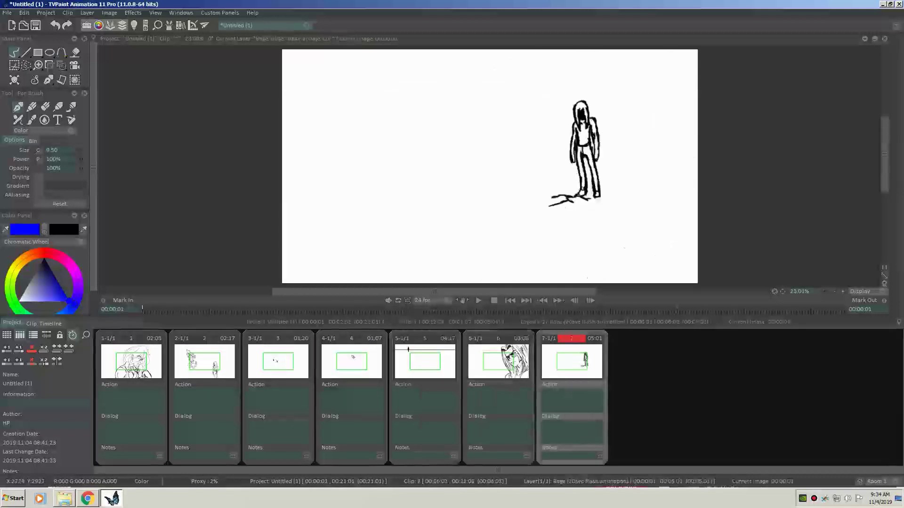
double_click(132, 361)
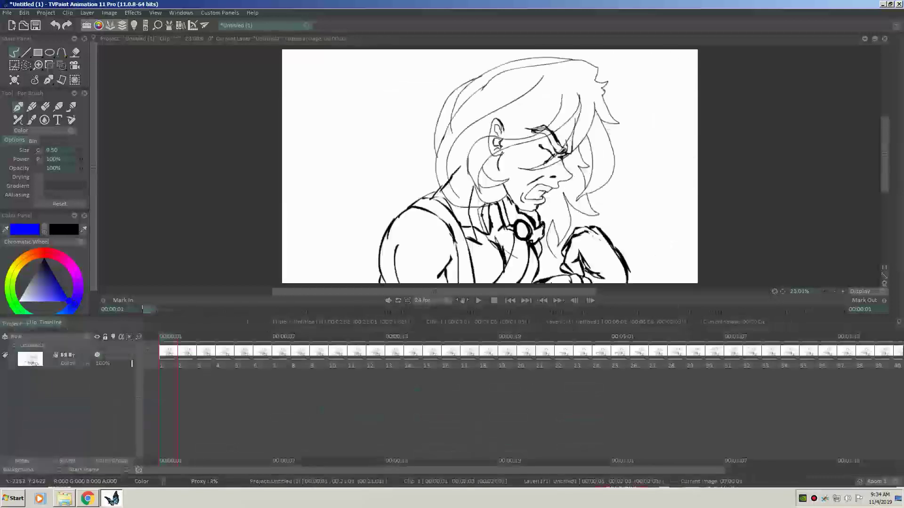
- Add a new Anim Layer above clip 1's scene drawing
right_click(92, 341)
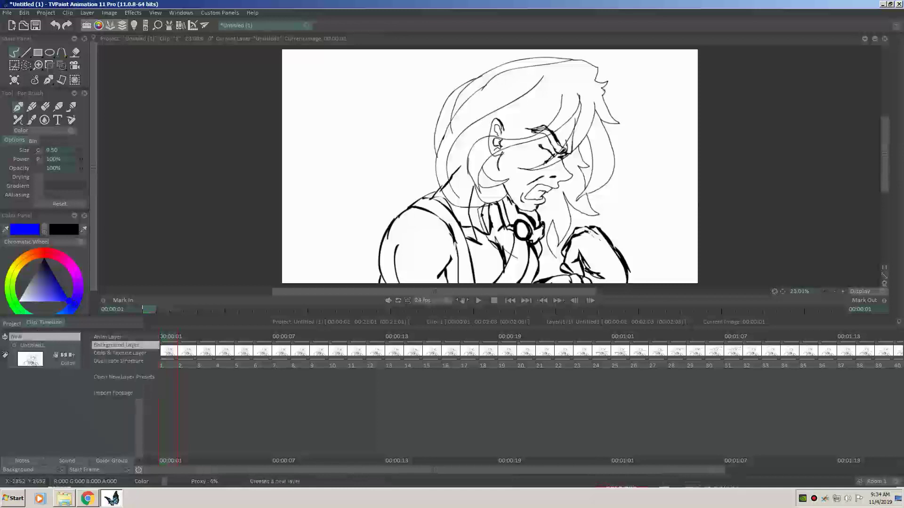
click(113, 347)
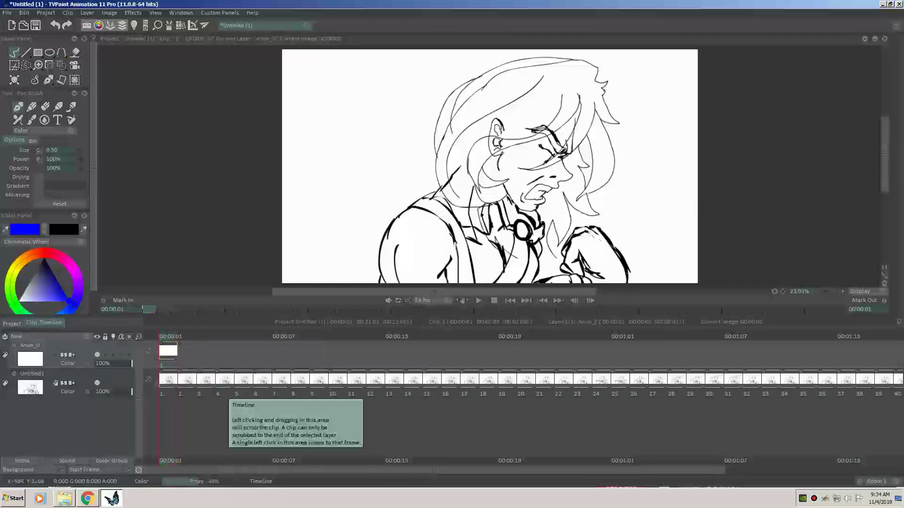
- Sketch test pencil strokes near the head, shoulder and chin, then undo them
mouse_move(442, 141)
mouse_down()
mouse_move(463, 126)
mouse_move(451, 175)
mouse_up()
drag(390, 211, 406, 268)
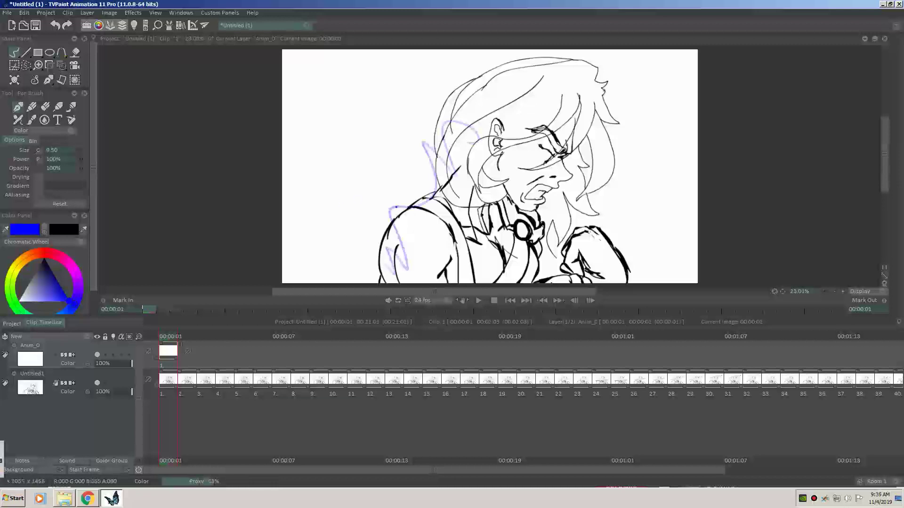
drag(485, 207, 534, 177)
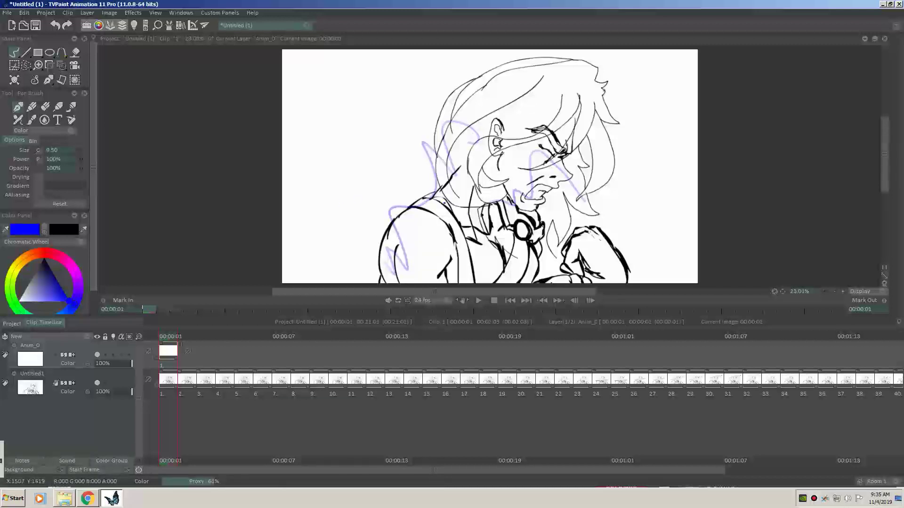
key(ctrl+z)
key(ctrl+z)
key(ctrl+z)
key(ctrl+z)
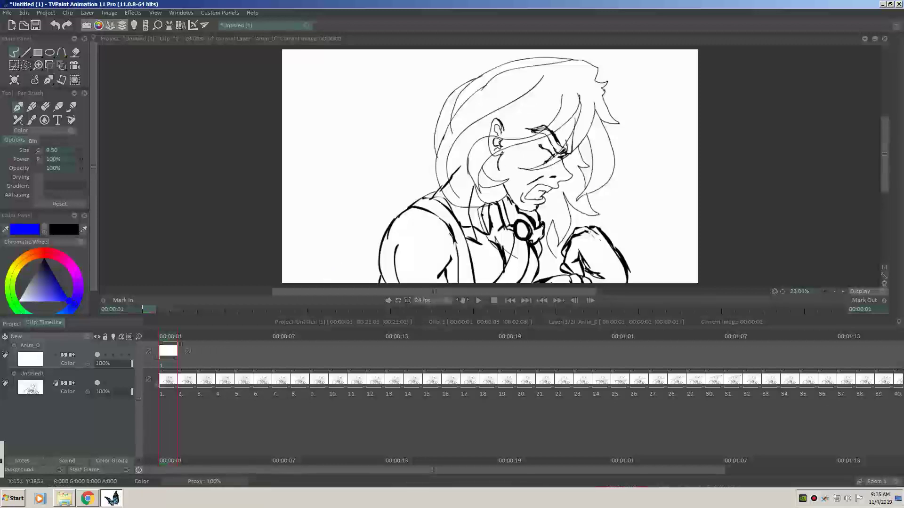
scroll(57, 382, down, 3)
scroll(523, 396, up, 3)
scroll(522, 381, down, 3)
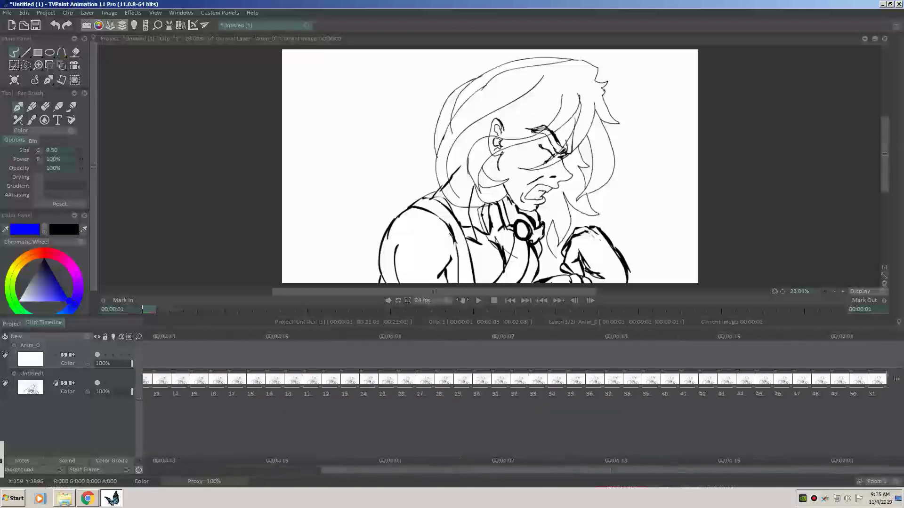
scroll(522, 381, up, 3)
- Lower the Untitled1 layer to about 45% opacity, preview playback, and return to the storyboard
drag(131, 391, 112, 392)
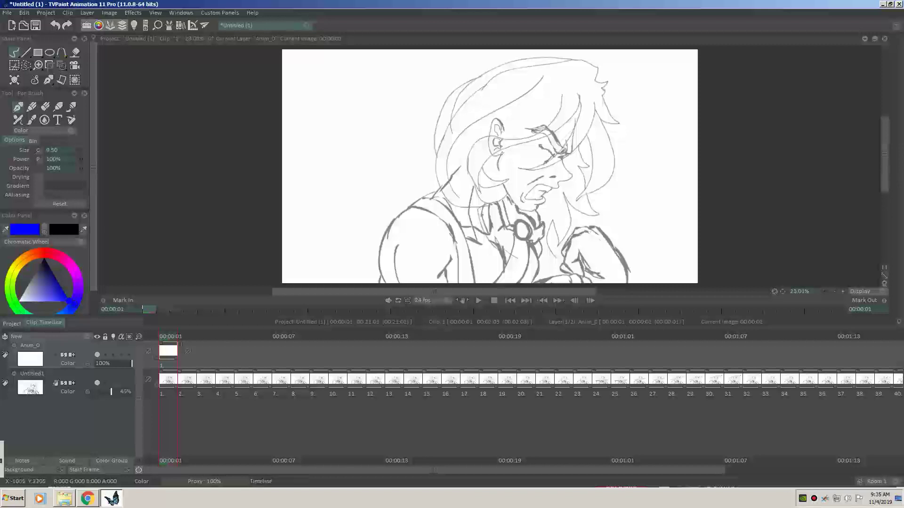
key(space)
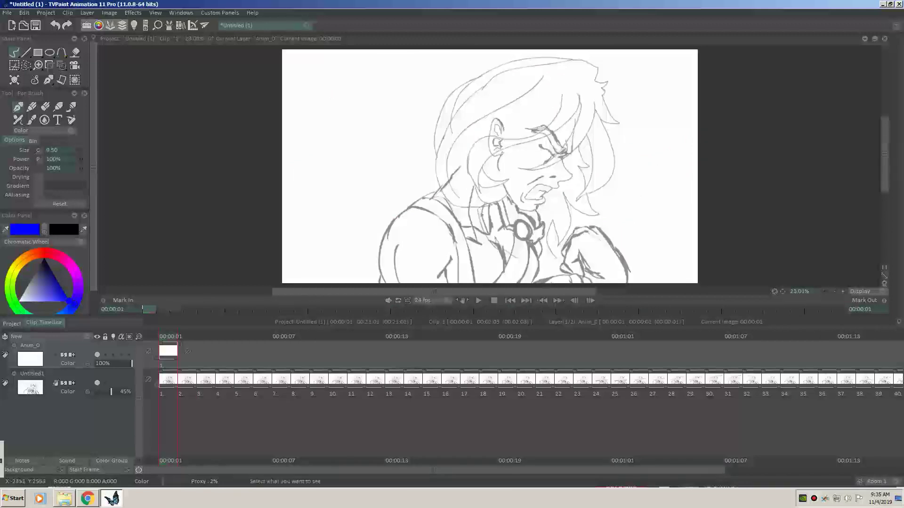
click(12, 323)
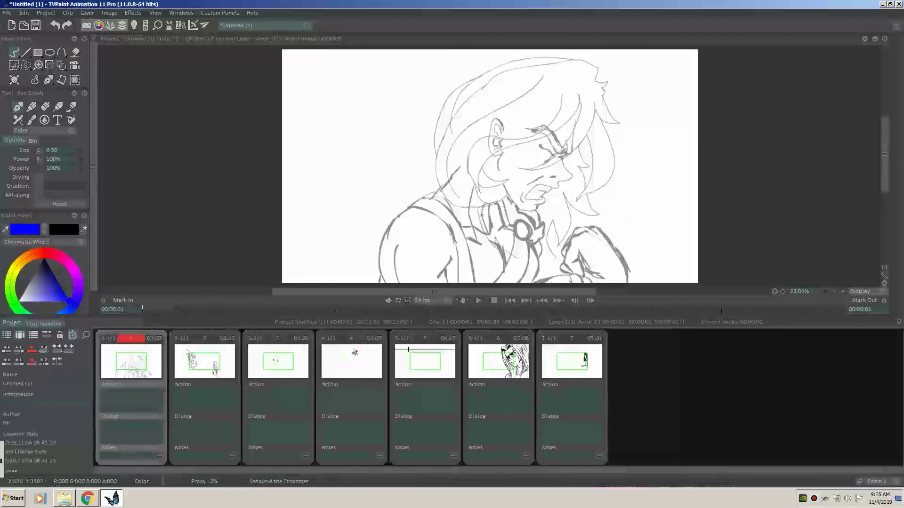